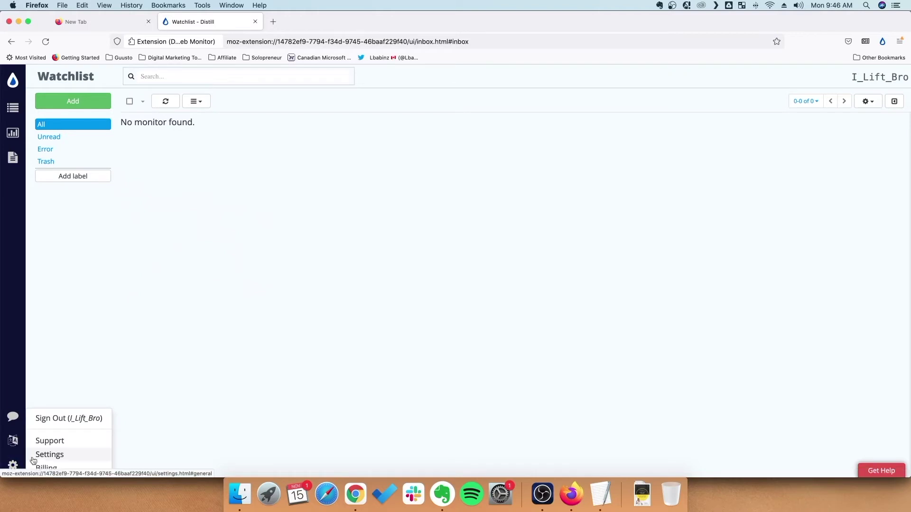
- Open the Distill settings and review the General, Actions, Devices, and Emails & Phones sections, including the fields for adding contacts
{"action": "left_click", "coordinate": [44, 456]}
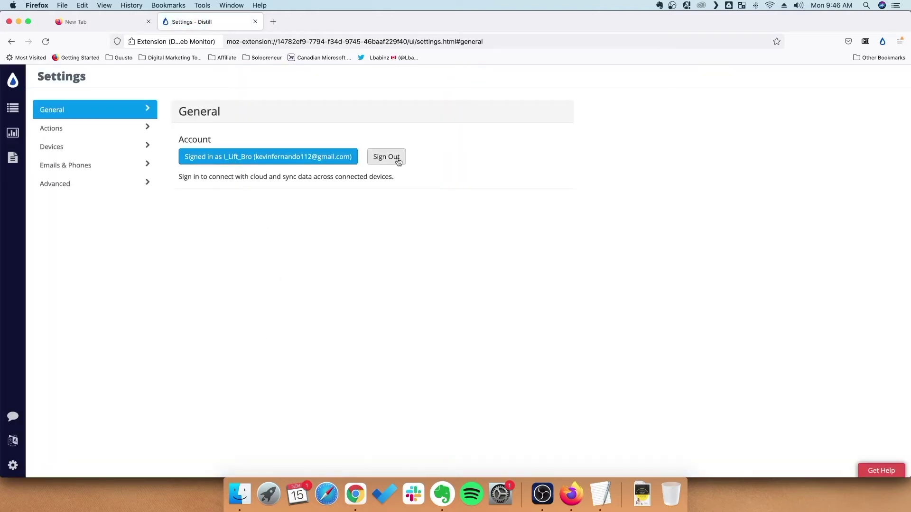
{"action": "left_click", "coordinate": [89, 131]}
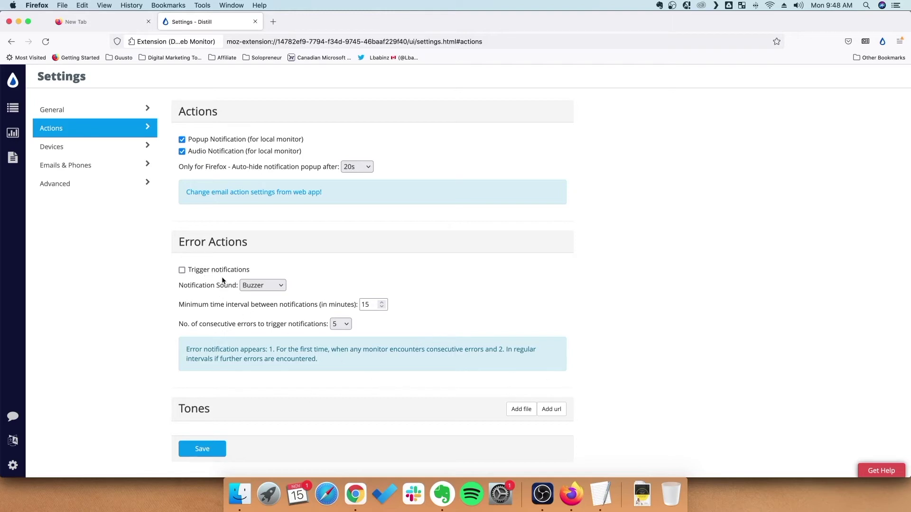
{"action": "left_click", "coordinate": [63, 149]}
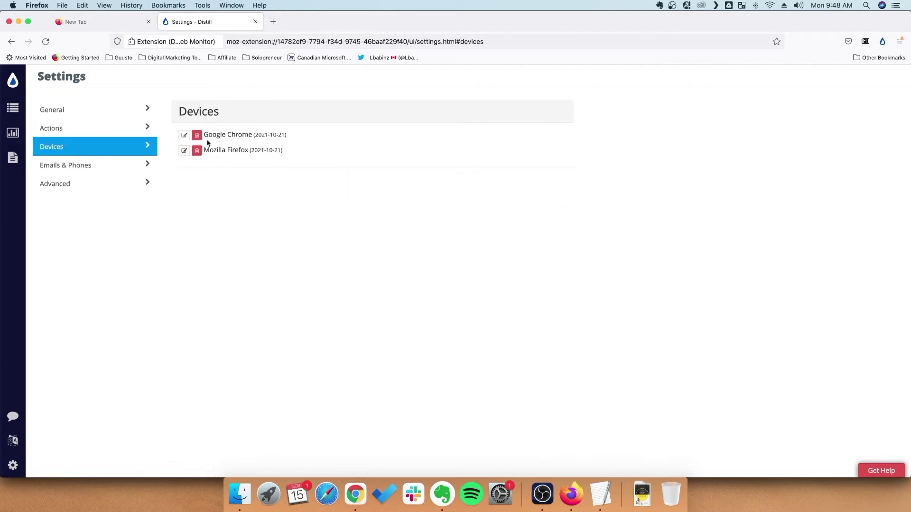
{"action": "left_click", "coordinate": [71, 165]}
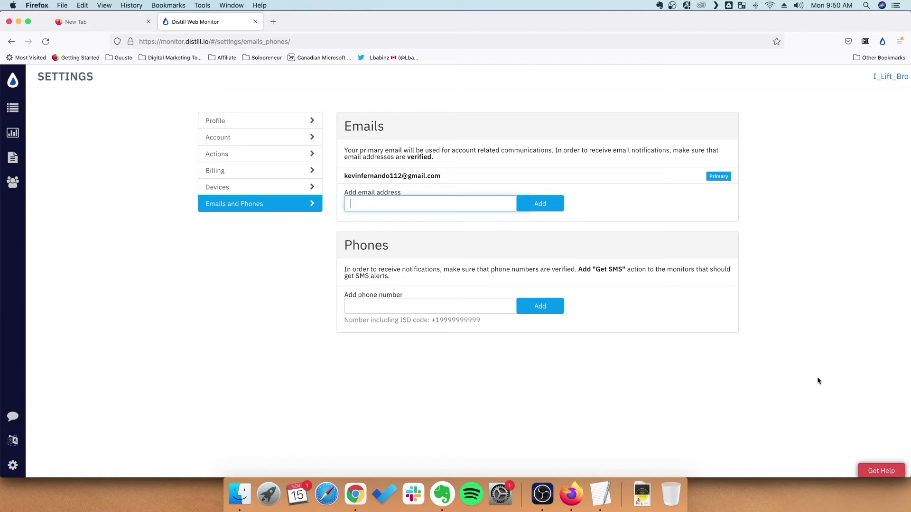
{"action": "left_click", "coordinate": [433, 199]}
{"action": "left_click", "coordinate": [419, 306]}
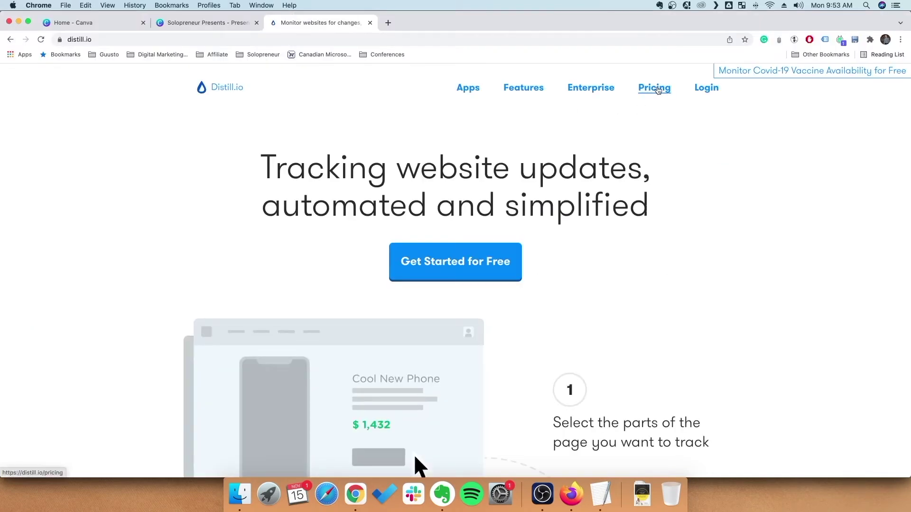
- Switch to Chrome and examine the plan comparison on the Distill.io pricing page
{"action": "left_click", "coordinate": [655, 88]}
{"action": "scroll", "coordinate": [738, 254], "scroll_direction": "down", "scroll_amount": 5}
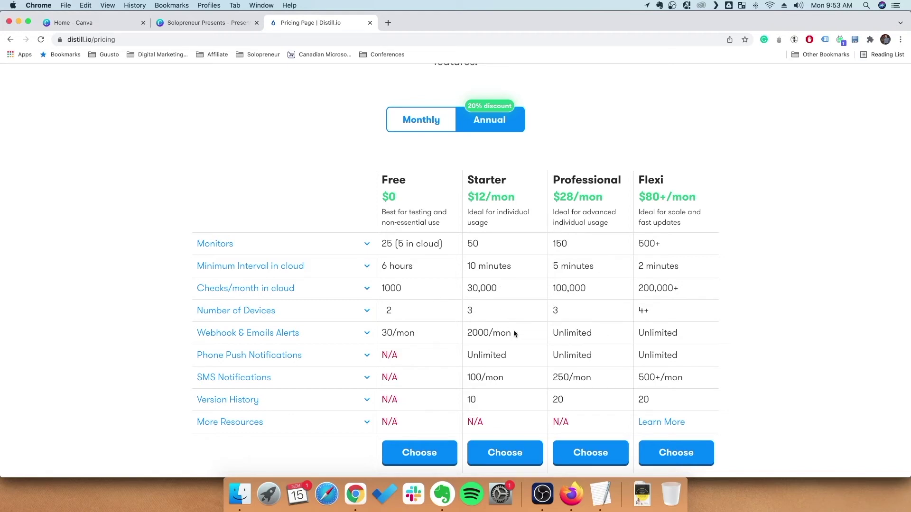
{"action": "scroll", "coordinate": [513, 329], "scroll_direction": "down", "scroll_amount": 2}
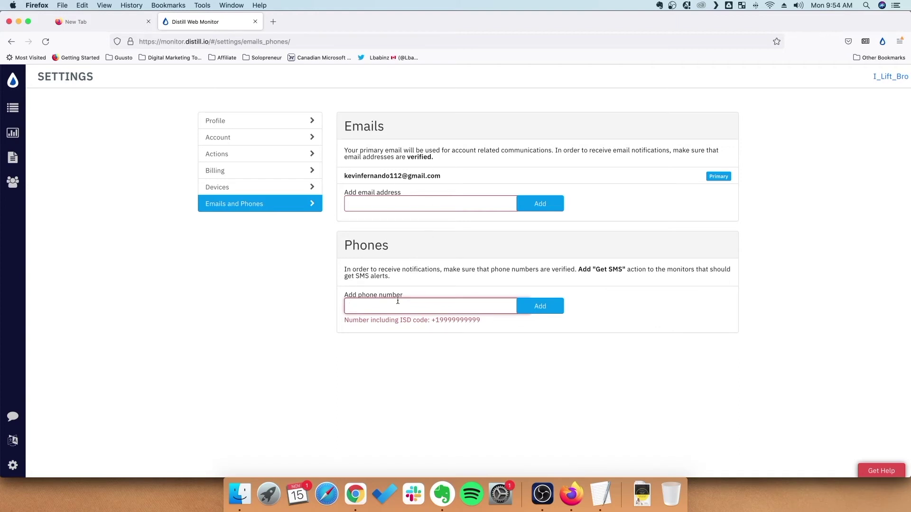
- Return to Firefox, leave the contact fields empty, and open the web monitor's Watchlist
{"action": "left_click", "coordinate": [204, 257]}
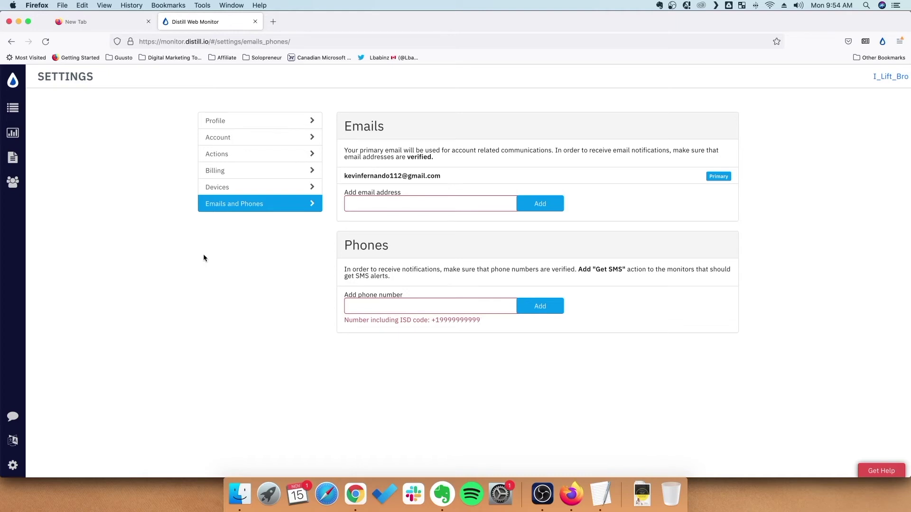
{"action": "left_click", "coordinate": [386, 204]}
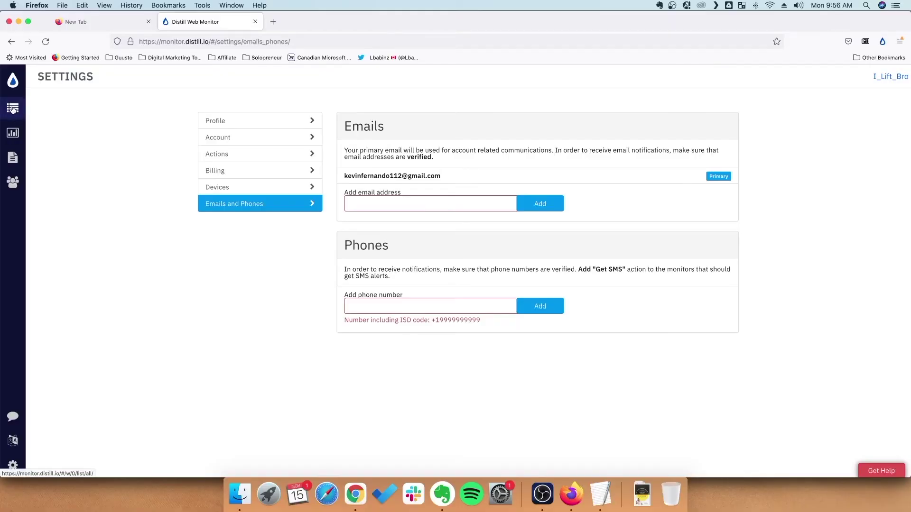
{"action": "left_click", "coordinate": [13, 108]}
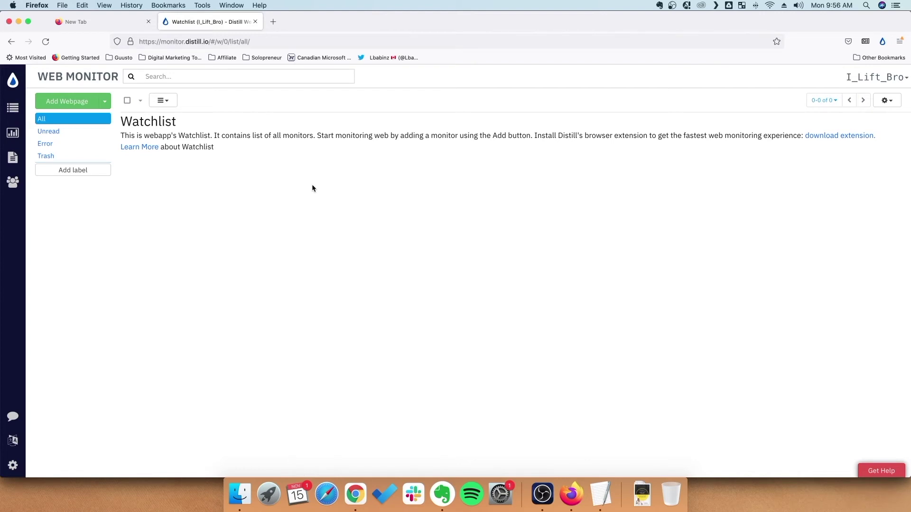
{"action": "key", "text": "super+t"}
{"action": "key", "text": "super+Tab"}
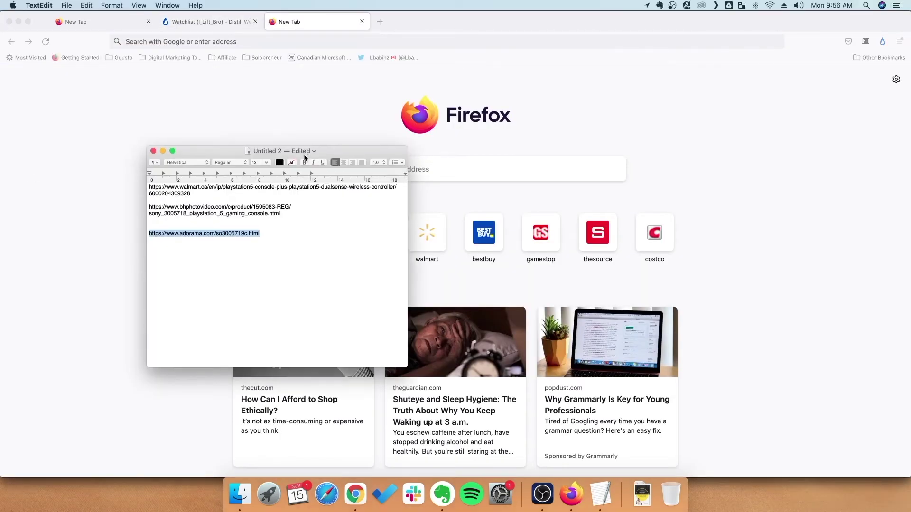
{"action": "left_click_drag", "start_coordinate": [308, 154], "coordinate": [238, 150]}
{"action": "left_click", "coordinate": [303, 87]}
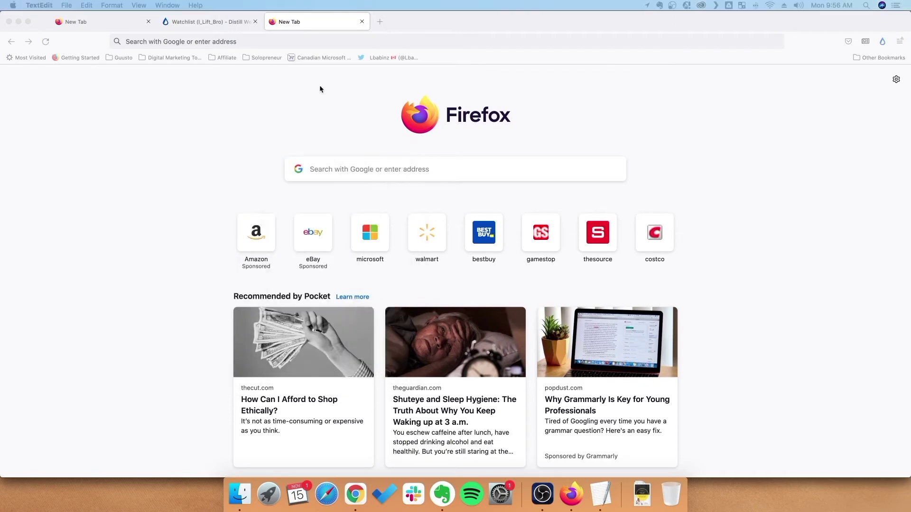
{"action": "left_click", "coordinate": [272, 41]}
{"action": "type", "text": "https://www.adorama.com/so3005719c.html"}
{"action": "key", "text": "Return"}
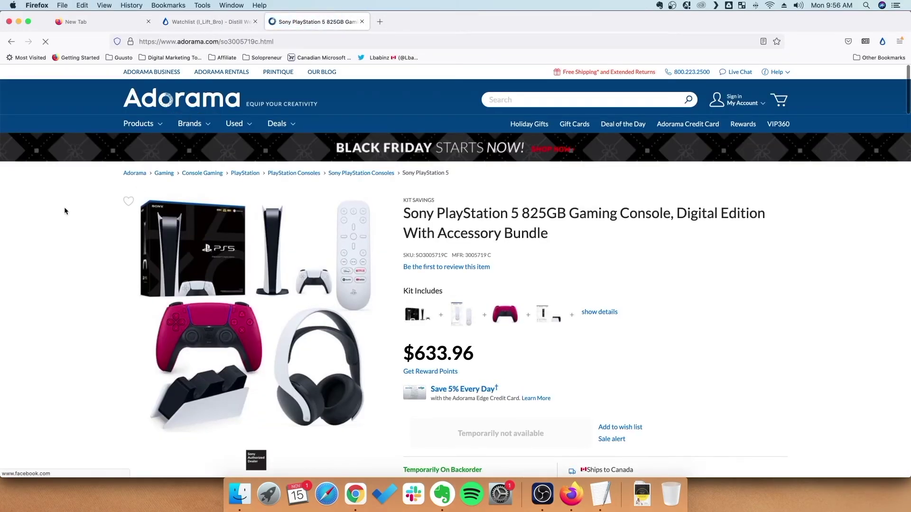
- Examine the price, availability and backorder details of the PlayStation 5 accessory bundle on the Adorama page
{"action": "scroll", "coordinate": [631, 344], "scroll_direction": "down", "scroll_amount": 3}
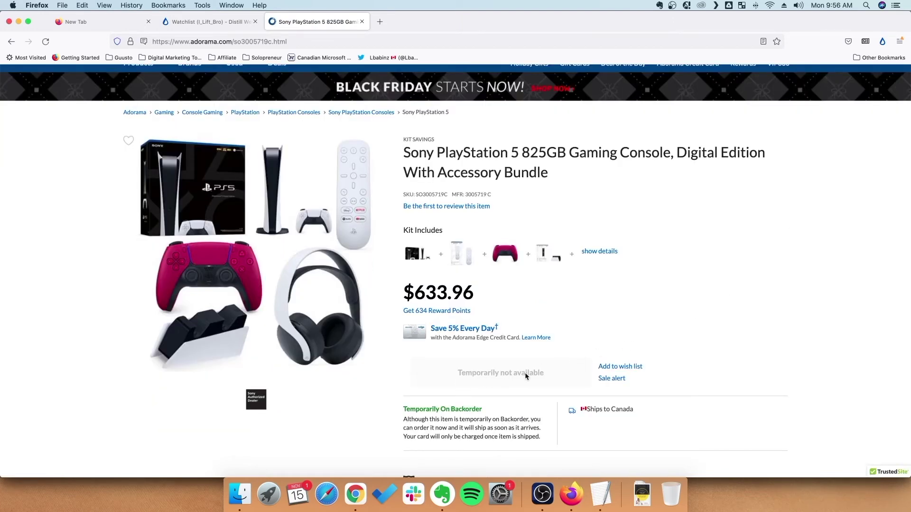
{"action": "scroll", "coordinate": [784, 324], "scroll_direction": "up", "scroll_amount": 3}
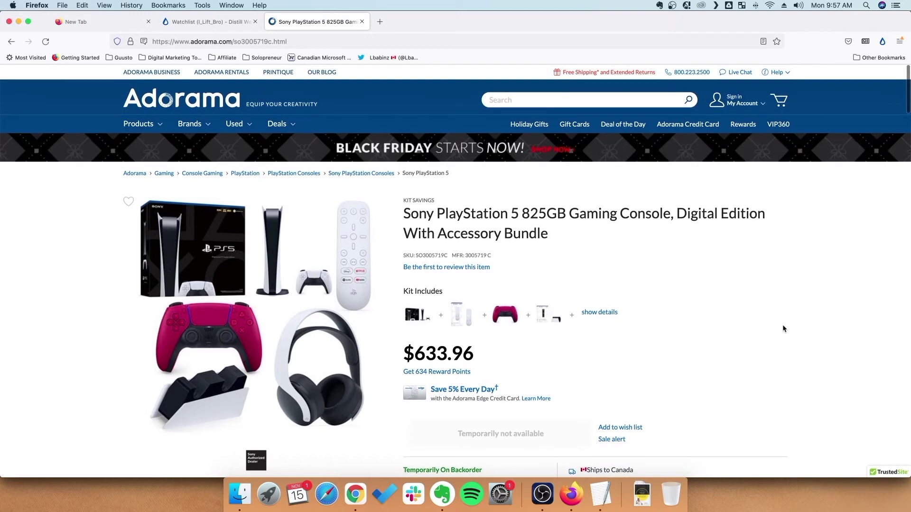
{"action": "scroll", "coordinate": [783, 328], "scroll_direction": "down", "scroll_amount": 3}
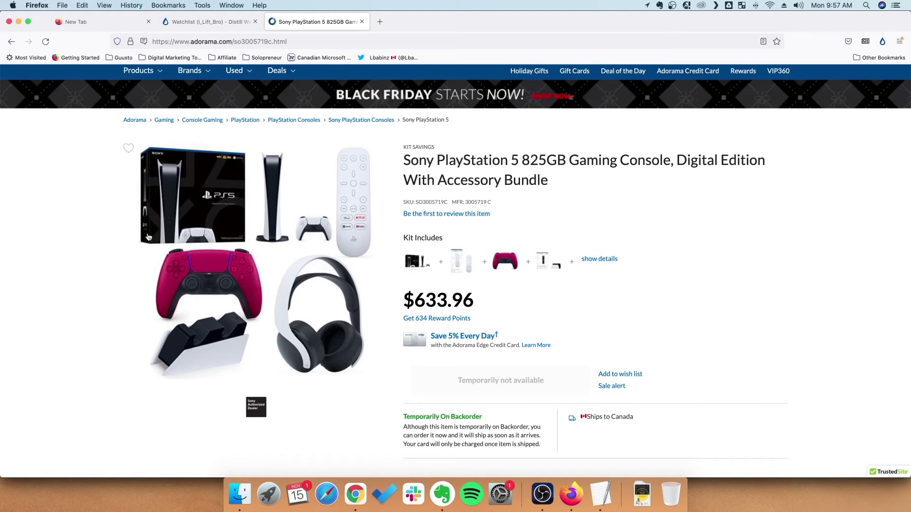
{"action": "mouse_move", "coordinate": [149, 237]}
{"action": "left_click_drag", "start_coordinate": [483, 304], "coordinate": [405, 297]}
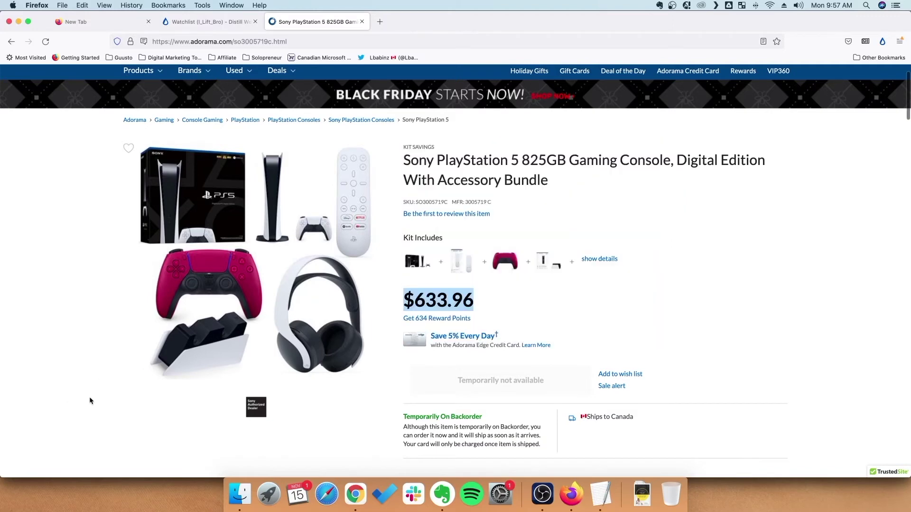
{"action": "left_click", "coordinate": [439, 300]}
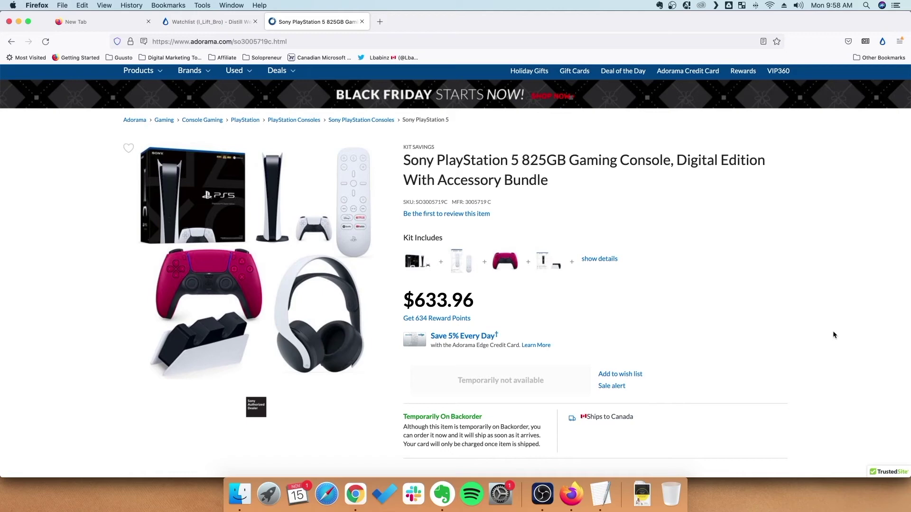
{"action": "scroll", "coordinate": [834, 332], "scroll_direction": "down", "scroll_amount": 3}
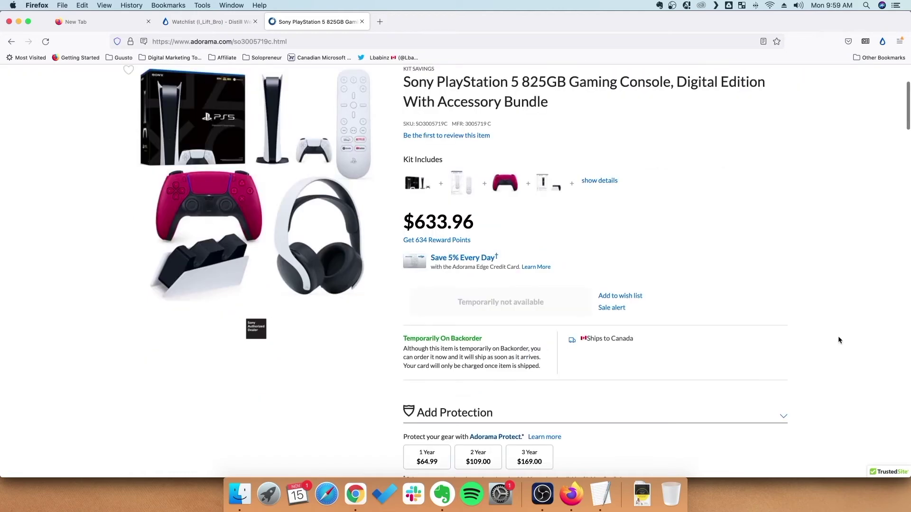
- Start Distill's element selector on the product page, select the buy section with the availability notice, and save the selection as a monitor
{"action": "left_click", "coordinate": [882, 41]}
{"action": "left_click", "coordinate": [647, 86]}
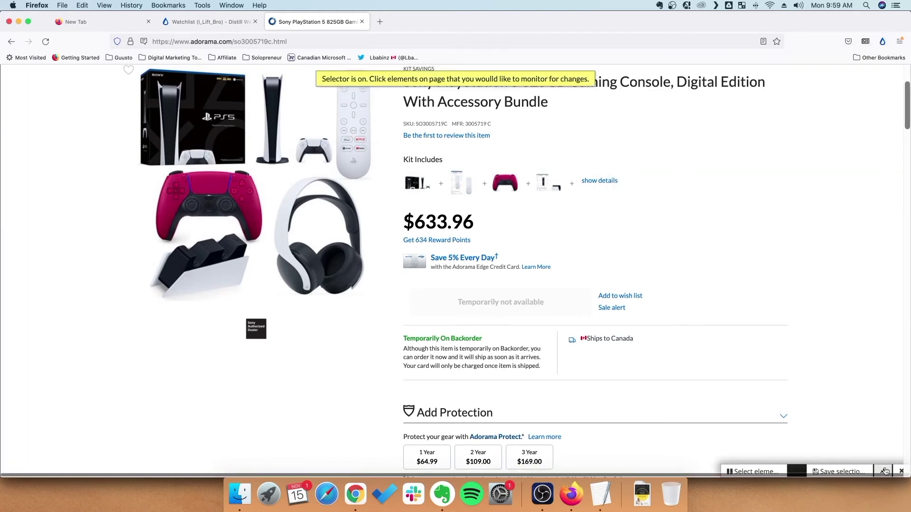
{"action": "left_click", "coordinate": [882, 472]}
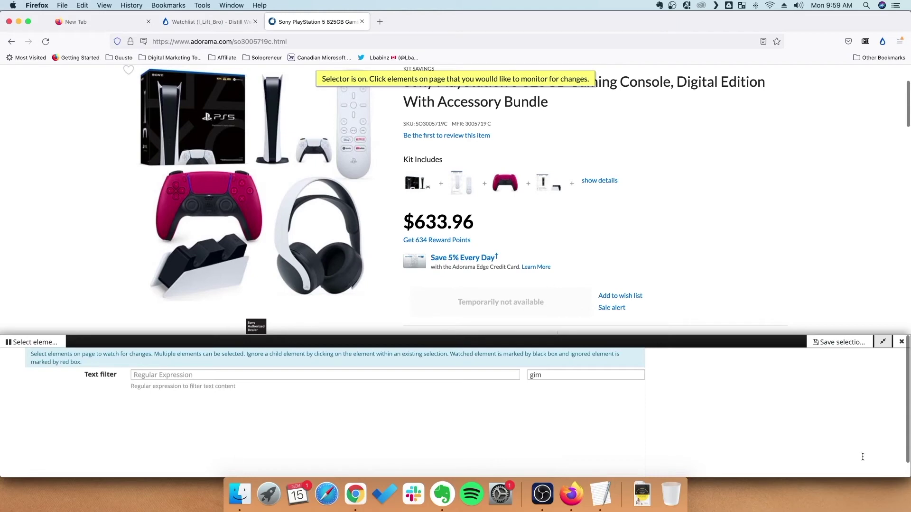
{"action": "scroll", "coordinate": [675, 211], "scroll_direction": "down", "scroll_amount": 2}
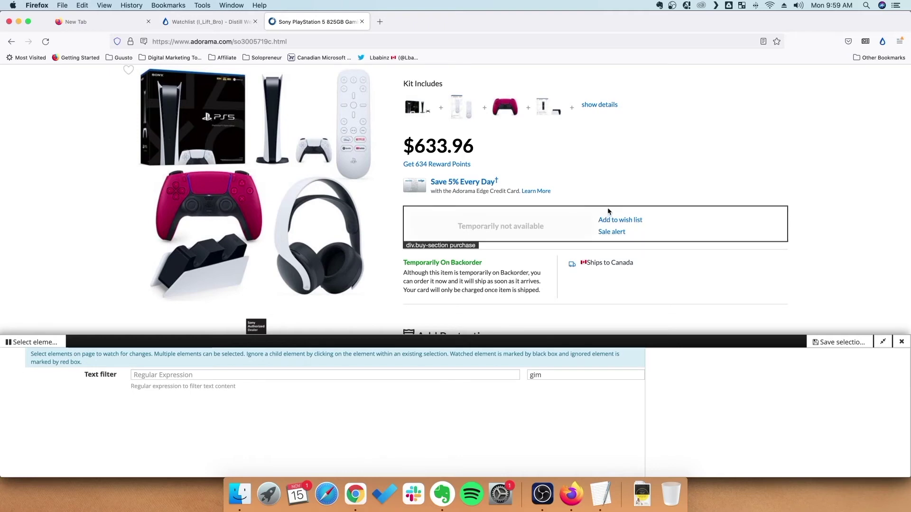
{"action": "left_click", "coordinate": [607, 209]}
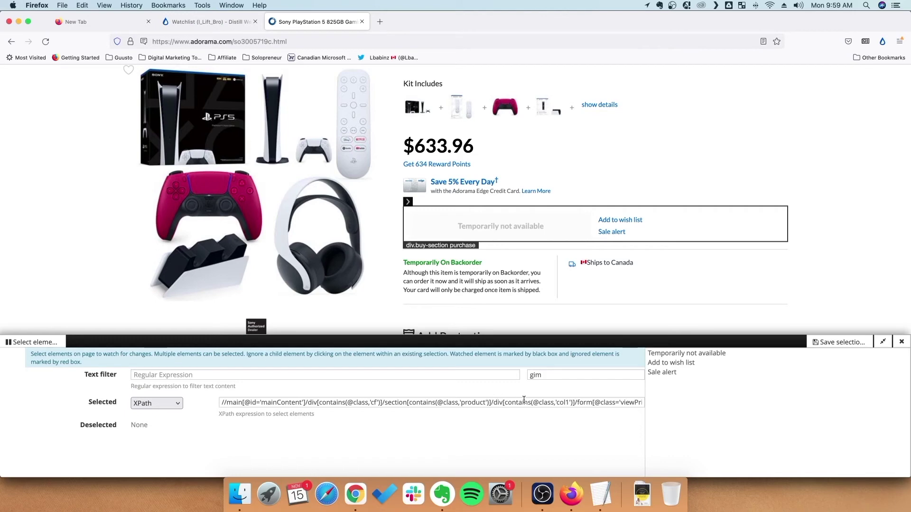
{"action": "left_click", "coordinate": [830, 344]}
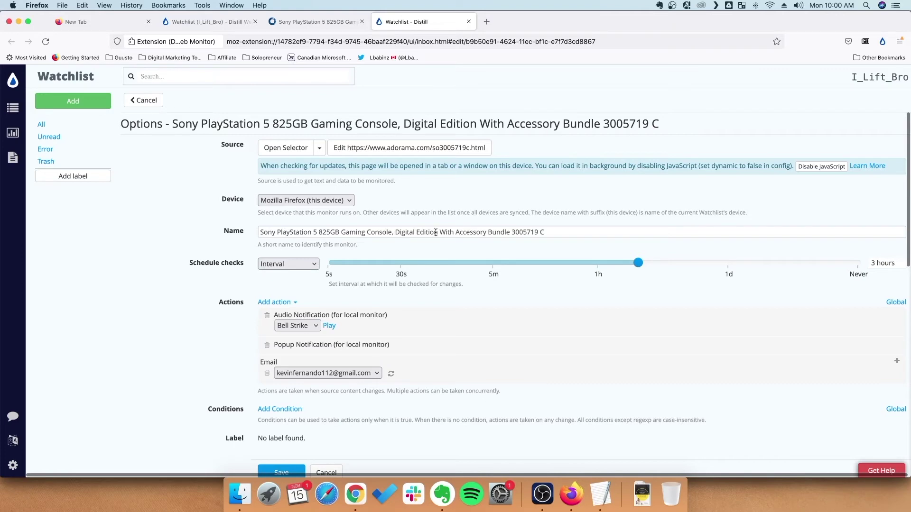
- Rename the new monitor as "Adorama - Accessory Bundle"
{"action": "left_click", "coordinate": [316, 22]}
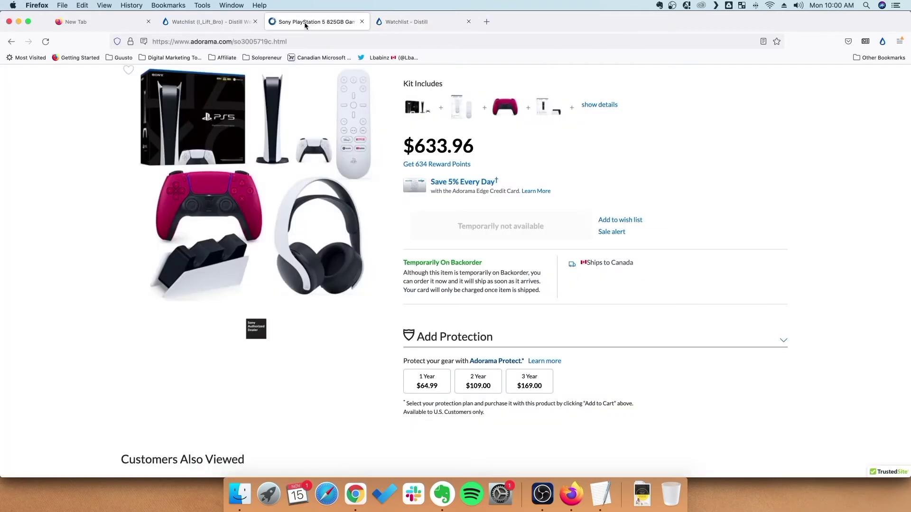
{"action": "left_click", "coordinate": [413, 20]}
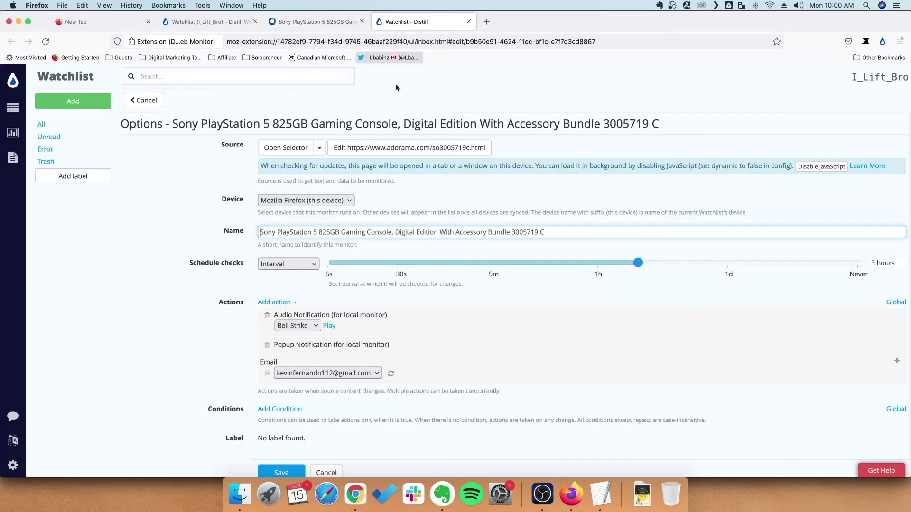
{"action": "type", "text": "dorama -"}
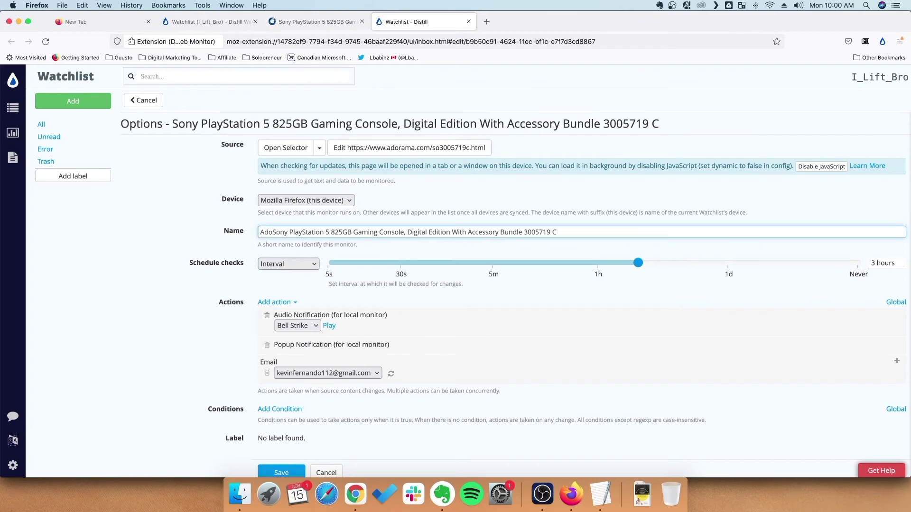
{"action": "key", "text": "super+a"}
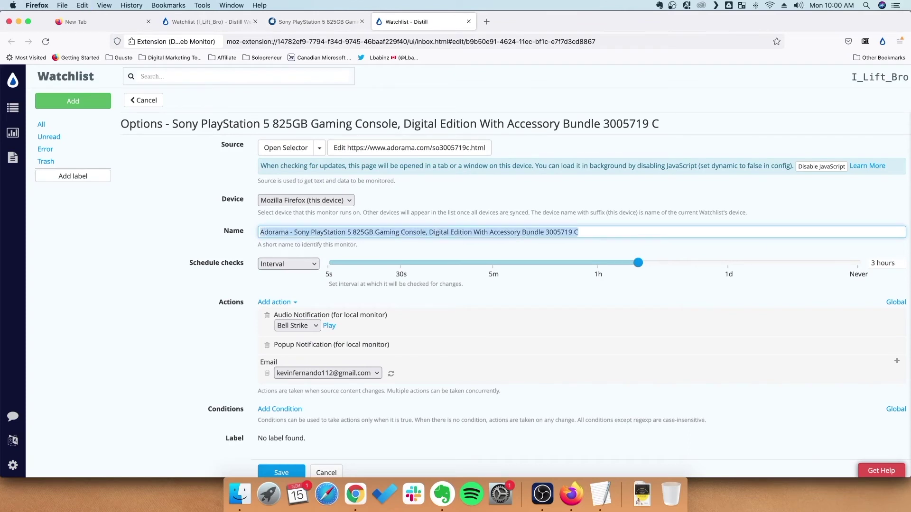
{"action": "key", "text": "Right"}
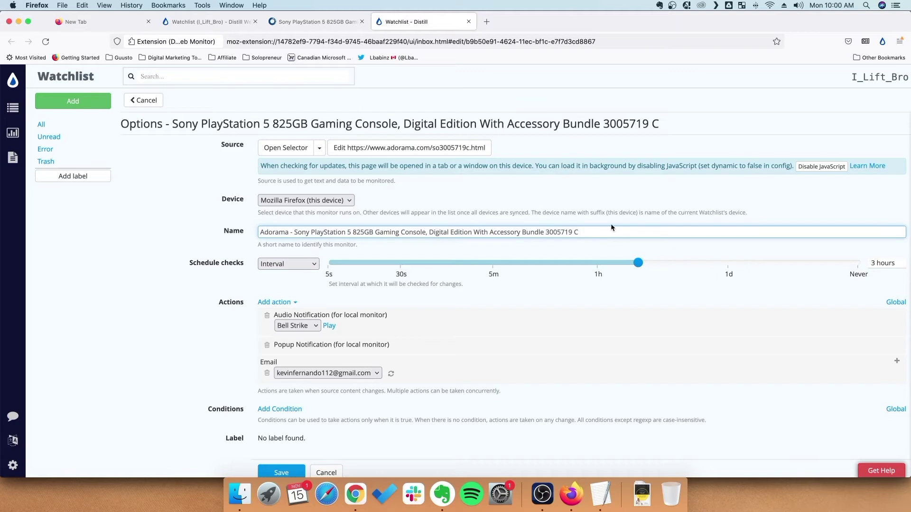
{"action": "left_click_drag", "start_coordinate": [582, 231], "coordinate": [293, 232]}
{"action": "type", "text": "A"}
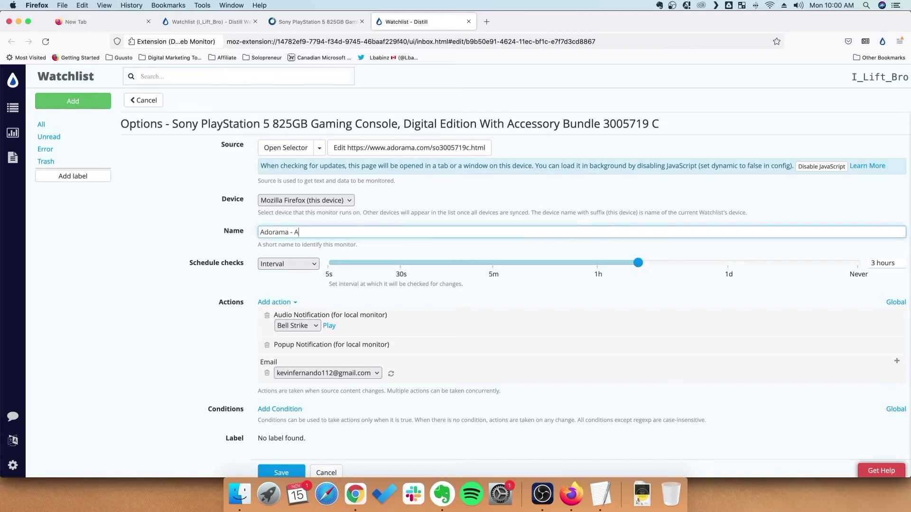
{"action": "type", "text": "ccessory Bundle"}
- Append the bundle price "$633" to the monitor's name and set its check interval to 30 seconds
{"action": "left_click", "coordinate": [305, 22]}
{"action": "left_click", "coordinate": [423, 23]}
{"action": "type", "text": "$633"}
{"action": "left_click_drag", "start_coordinate": [636, 265], "coordinate": [400, 272]}
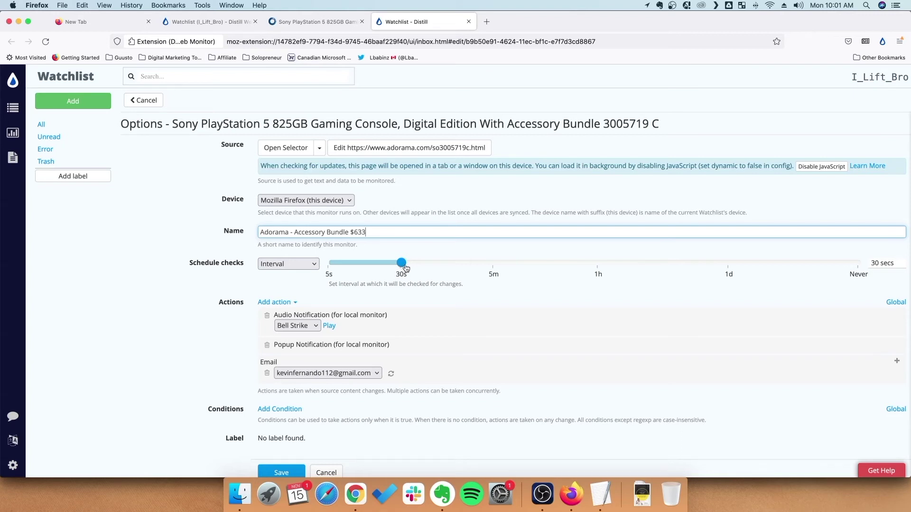
{"action": "scroll", "coordinate": [458, 308], "scroll_direction": "down", "scroll_amount": 2}
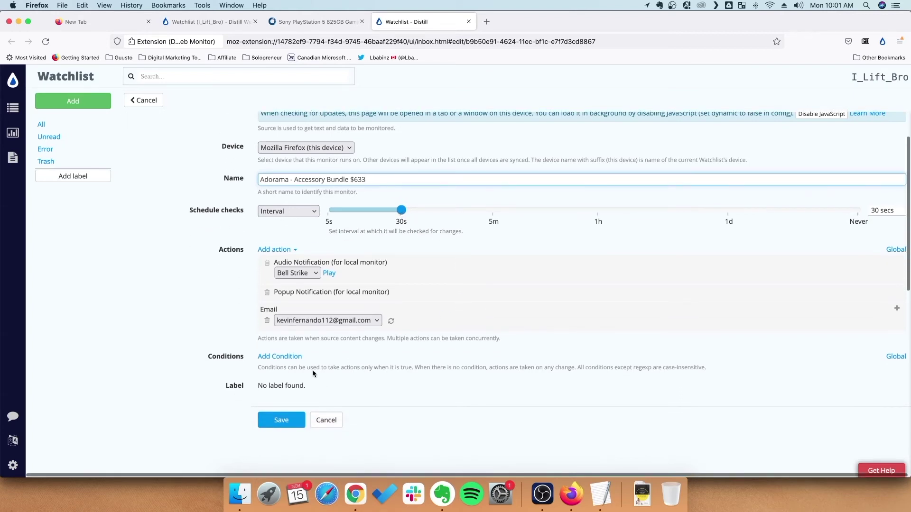
{"action": "left_click", "coordinate": [294, 358]}
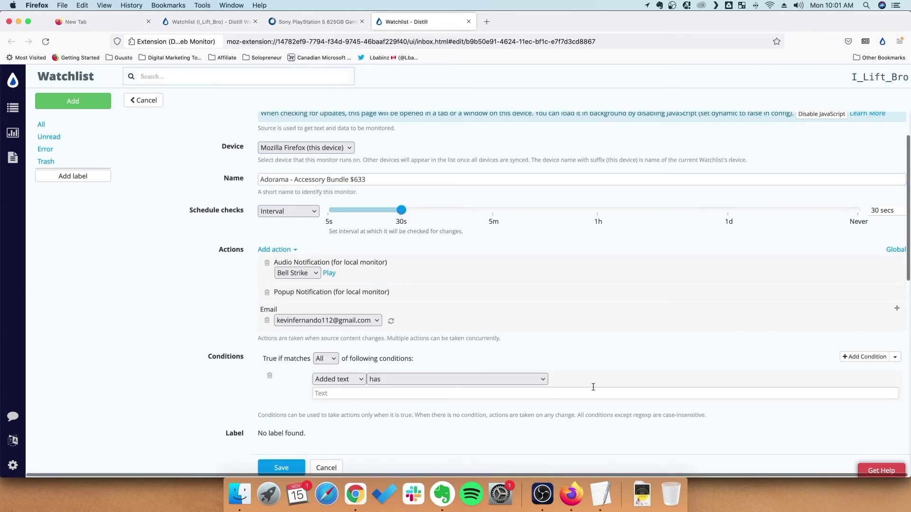
{"action": "scroll", "coordinate": [593, 388], "scroll_direction": "down", "scroll_amount": 3}
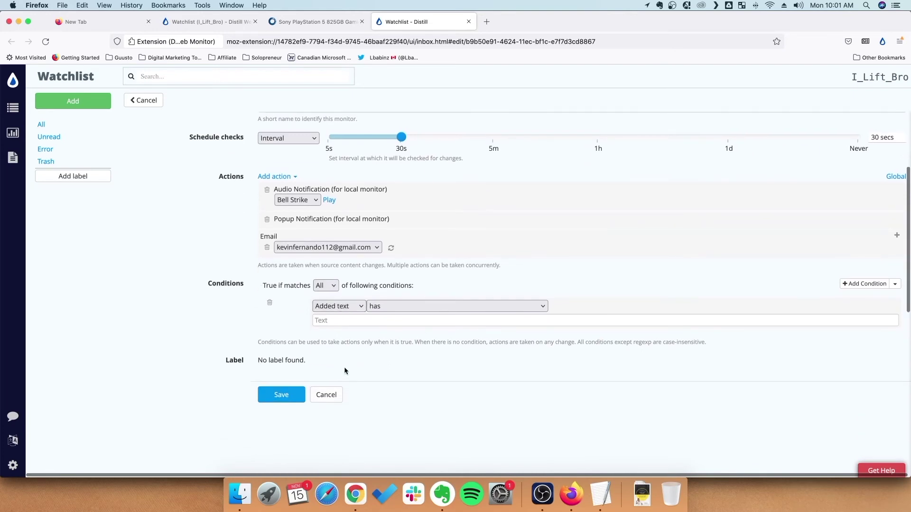
{"action": "left_click", "coordinate": [270, 302]}
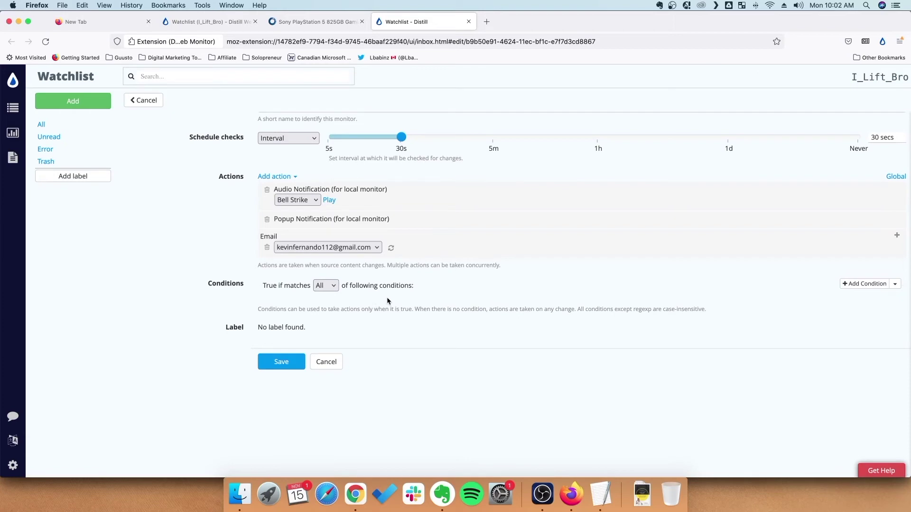
- Save the "Adorama - Accessory Bundle $633" monitor and check its history from the watchlist
{"action": "scroll", "coordinate": [476, 329], "scroll_direction": "up", "scroll_amount": 5}
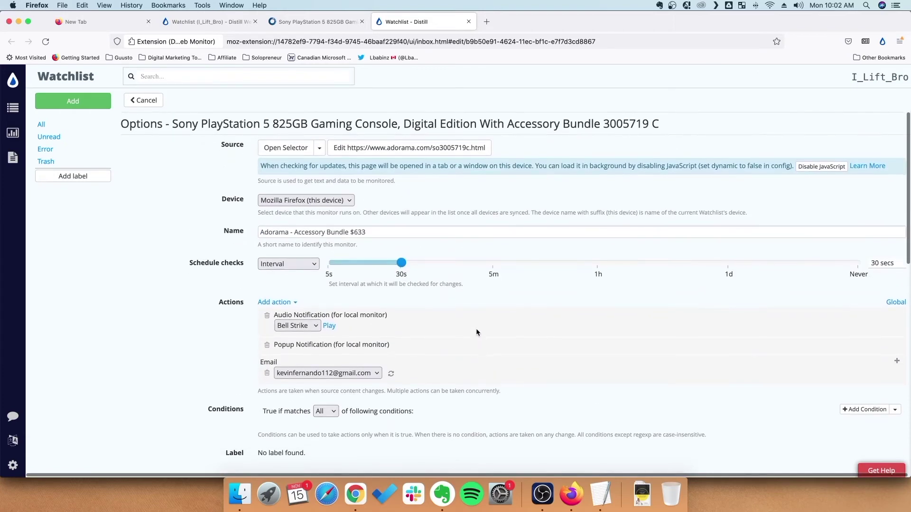
{"action": "scroll", "coordinate": [476, 328], "scroll_direction": "down", "scroll_amount": 5}
{"action": "left_click", "coordinate": [281, 227]}
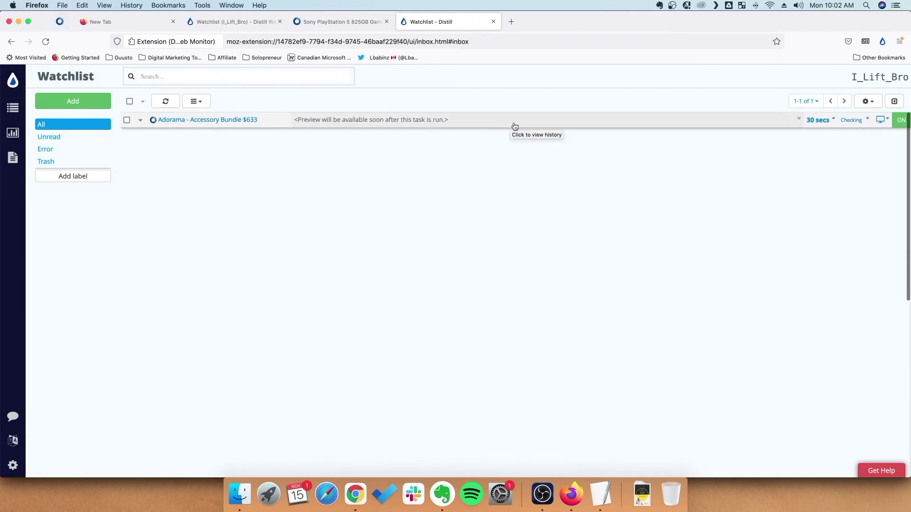
{"action": "left_click", "coordinate": [429, 125]}
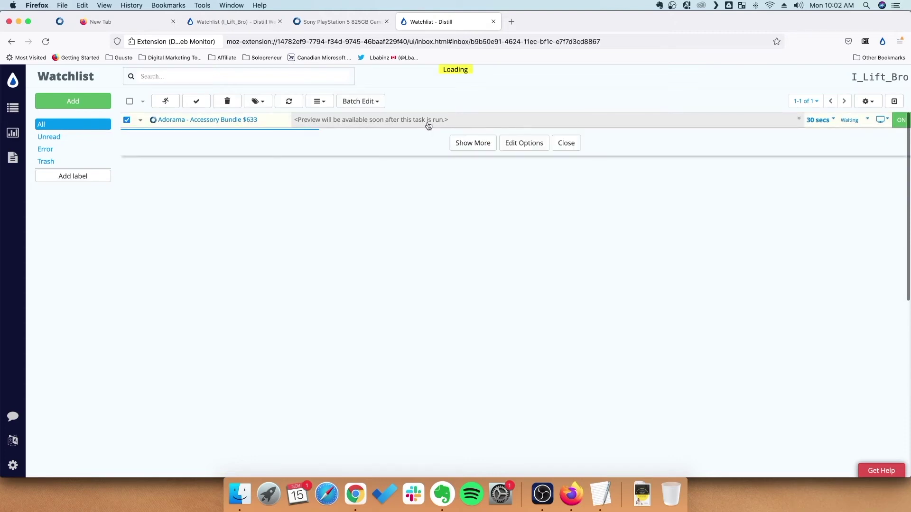
{"action": "left_click", "coordinate": [429, 125]}
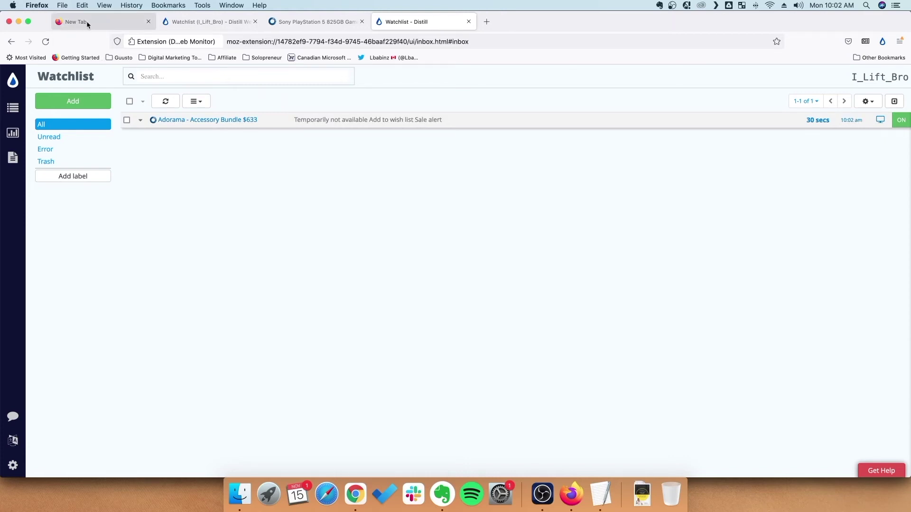
- Replace the Adorama page with Walmart's PlayStation5 console and controller page, passing the human check and dismissing the cookie notice
{"action": "left_click", "coordinate": [362, 21]}
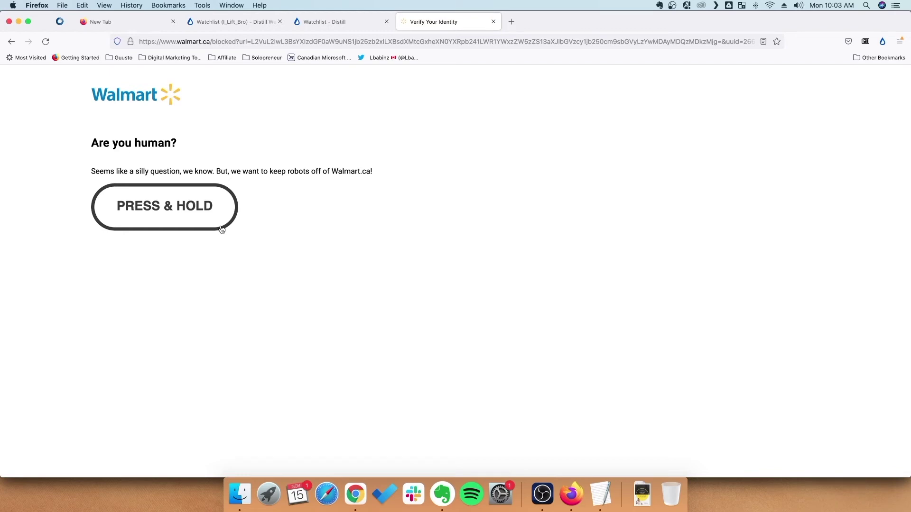
{"action": "left_click_drag", "start_coordinate": [139, 207], "coordinate": [140, 208]}
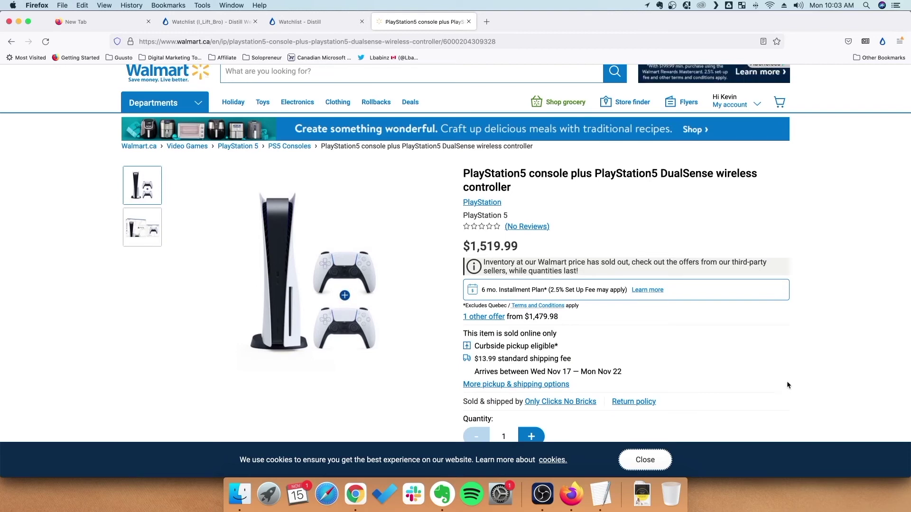
{"action": "left_click", "coordinate": [640, 464]}
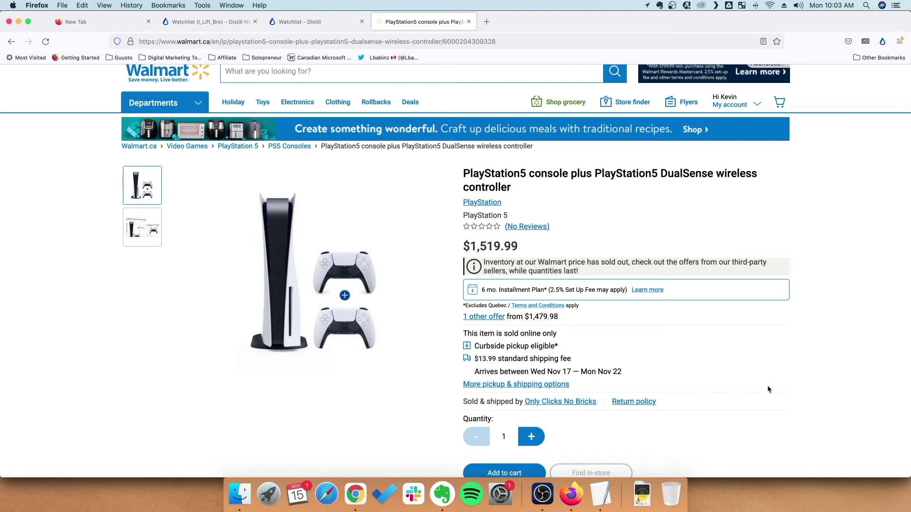
- Create a Distill monitor for the inventory sold-out notice on the Walmart page and save it with its preset options
{"action": "scroll", "coordinate": [785, 358], "scroll_direction": "down", "scroll_amount": 1}
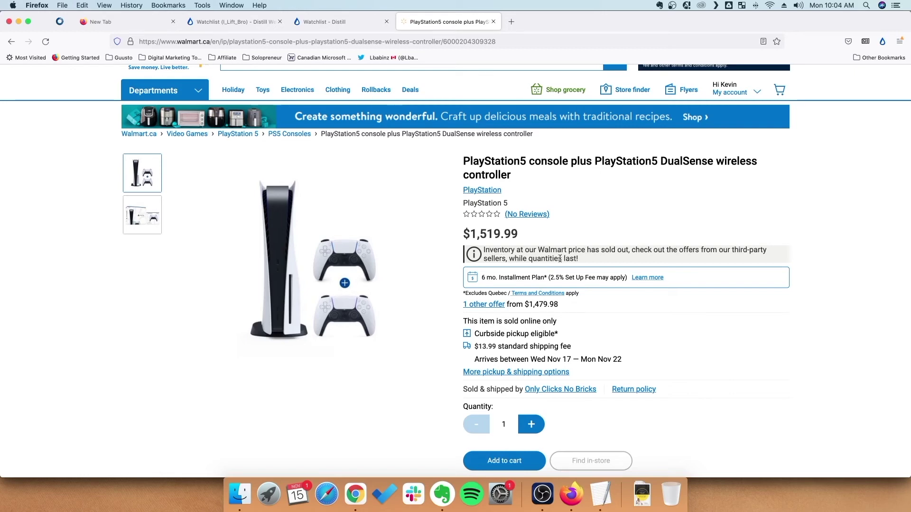
{"action": "left_click", "coordinate": [880, 42]}
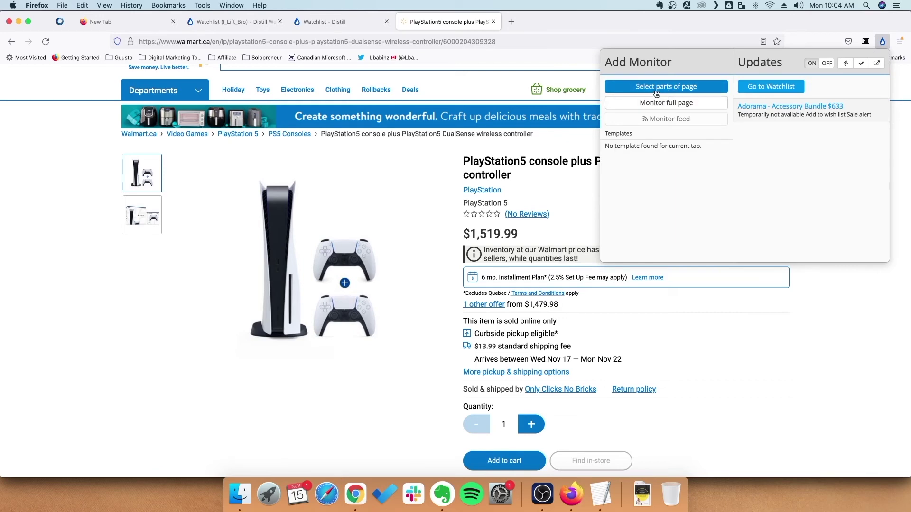
{"action": "left_click", "coordinate": [680, 87]}
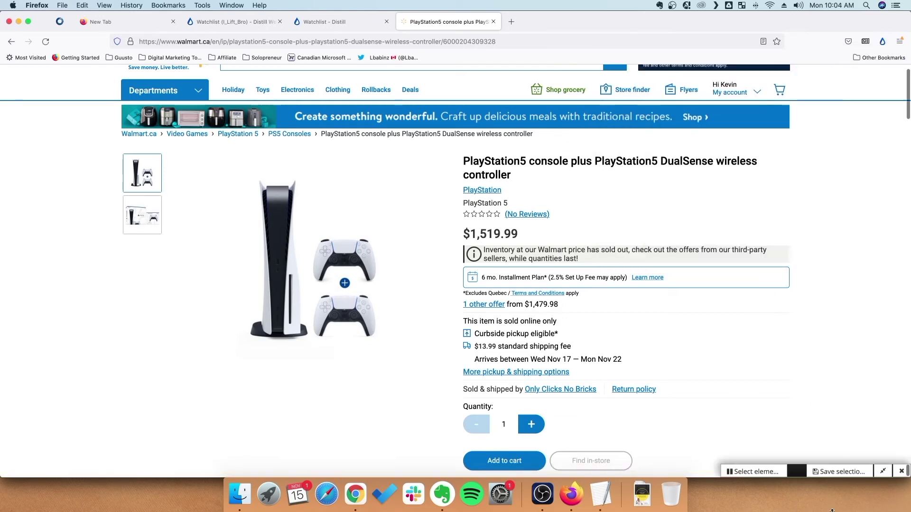
{"action": "left_click", "coordinate": [882, 471]}
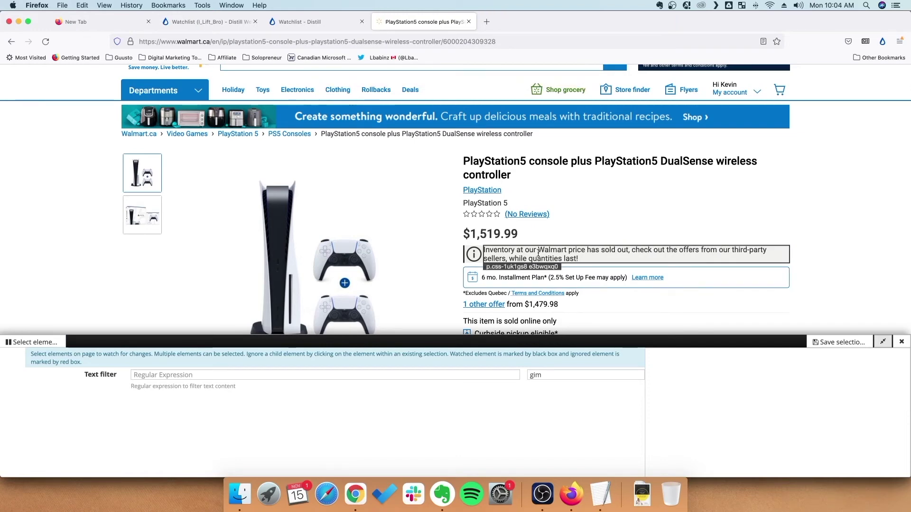
{"action": "left_click", "coordinate": [538, 254]}
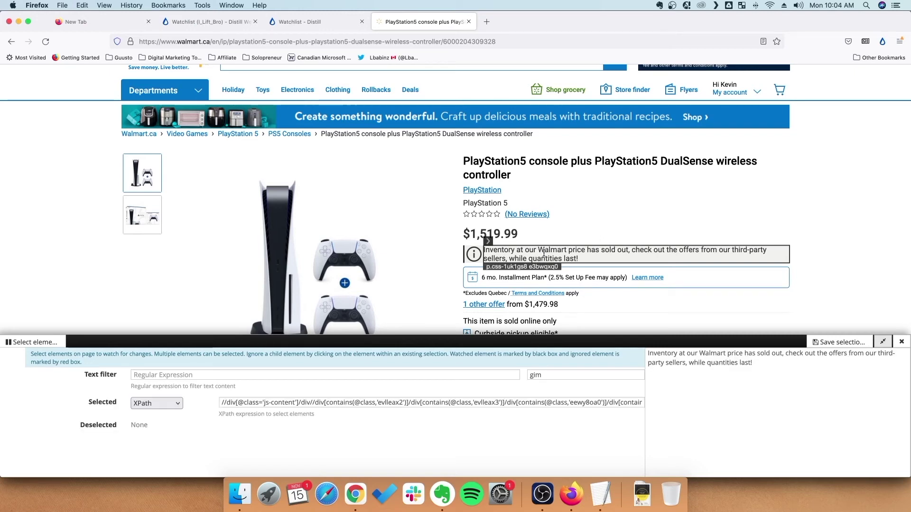
{"action": "left_click", "coordinate": [837, 342]}
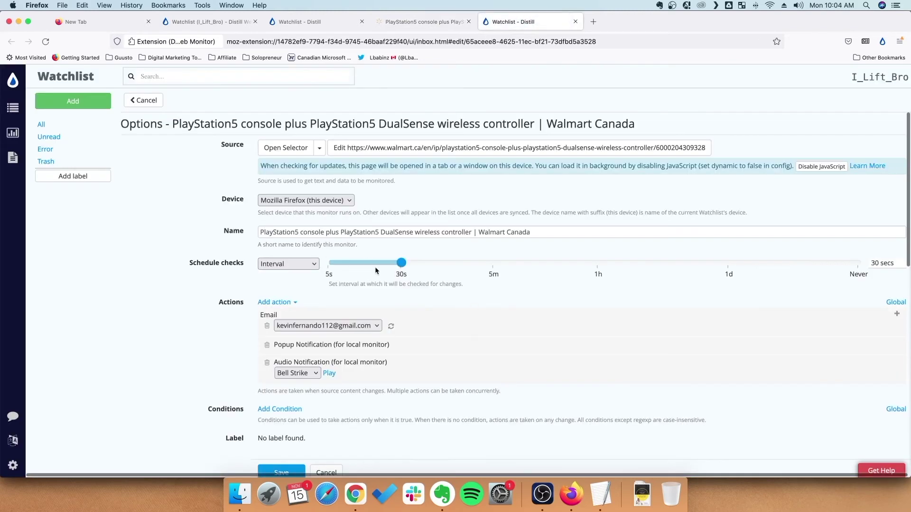
{"action": "scroll", "coordinate": [541, 324], "scroll_direction": "down", "scroll_amount": 1}
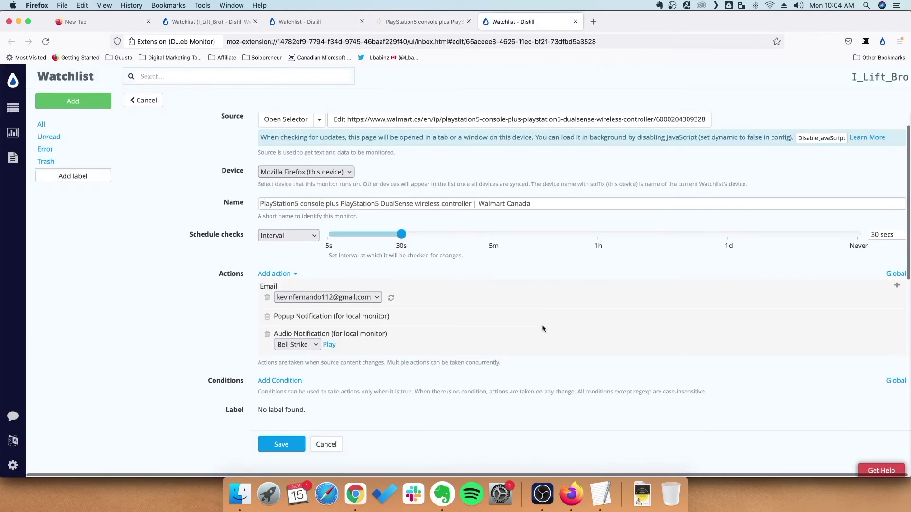
{"action": "left_click", "coordinate": [282, 443]}
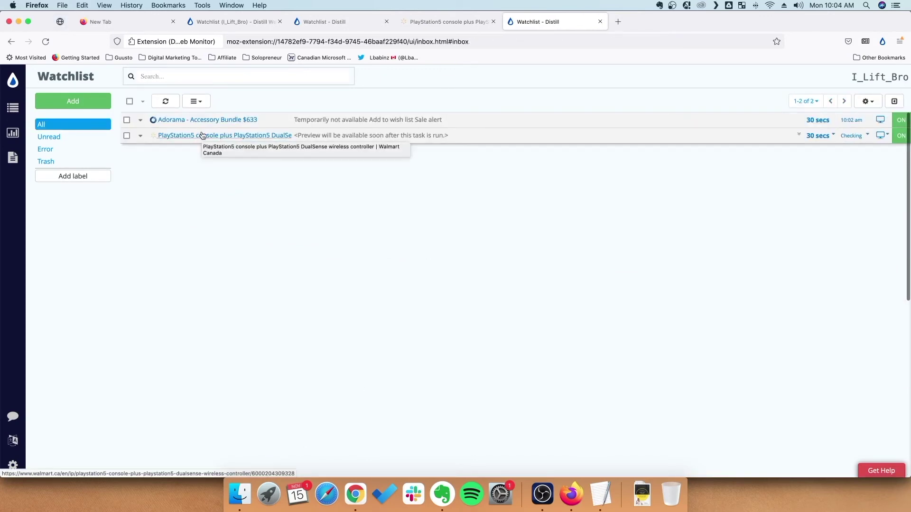
- Examine the inventory notice, price and seller details on the Walmart PlayStation5 bundle page
{"action": "left_click", "coordinate": [450, 21]}
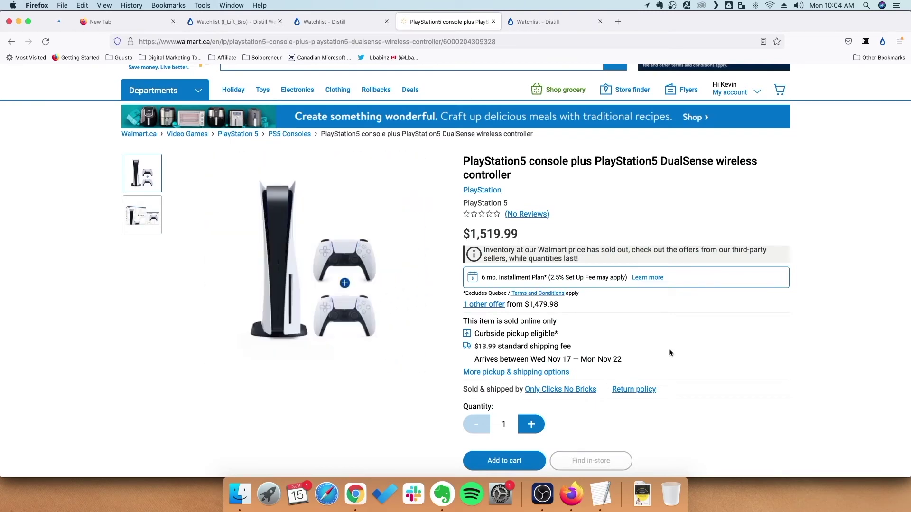
{"action": "scroll", "coordinate": [341, 278], "scroll_direction": "down", "scroll_amount": 1}
{"action": "left_click_drag", "start_coordinate": [588, 235], "coordinate": [468, 230]}
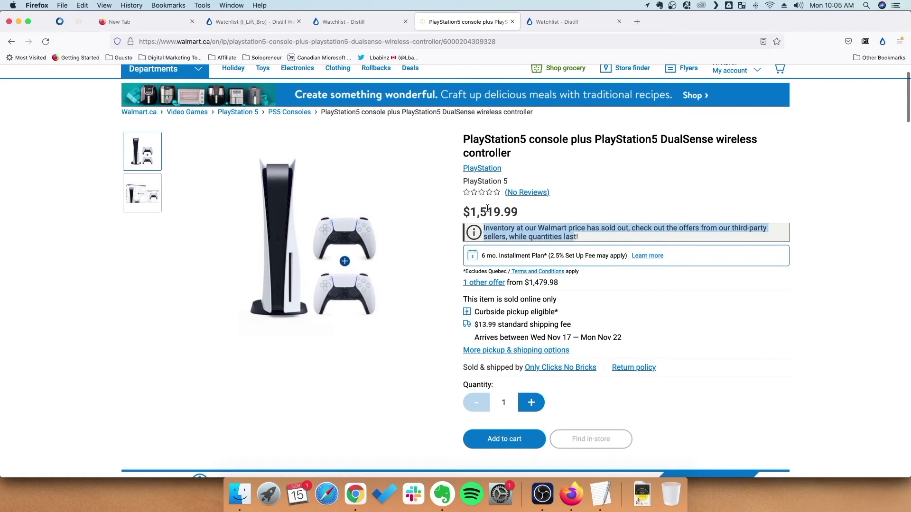
{"action": "left_click", "coordinate": [754, 315]}
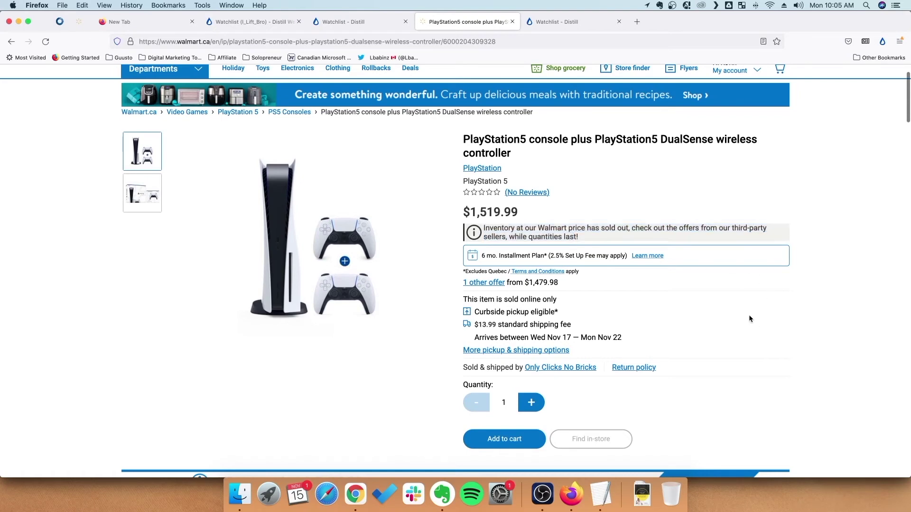
{"action": "scroll", "coordinate": [753, 315], "scroll_direction": "down", "scroll_amount": 2}
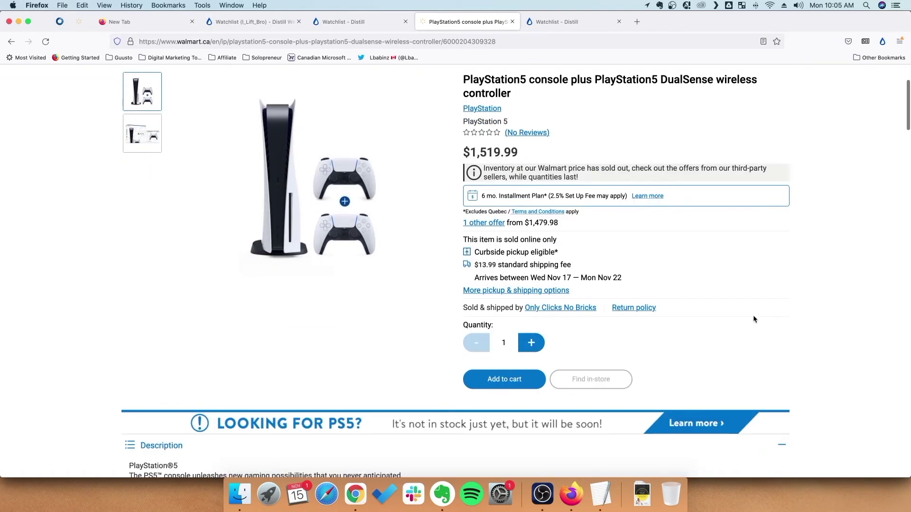
{"action": "scroll", "coordinate": [785, 274], "scroll_direction": "up", "scroll_amount": 4}
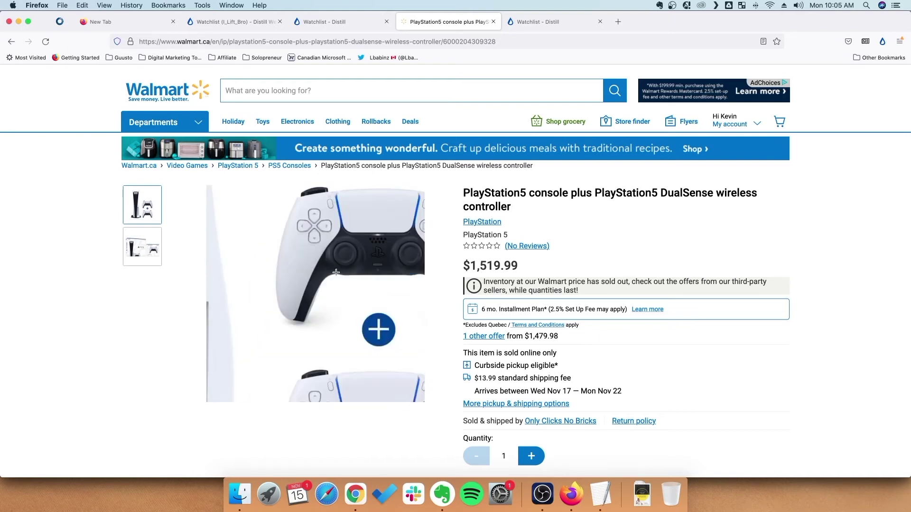
- Select the product price on the Walmart page with Distill's element selector and save the selection as another monitor
{"action": "left_click", "coordinate": [881, 42]}
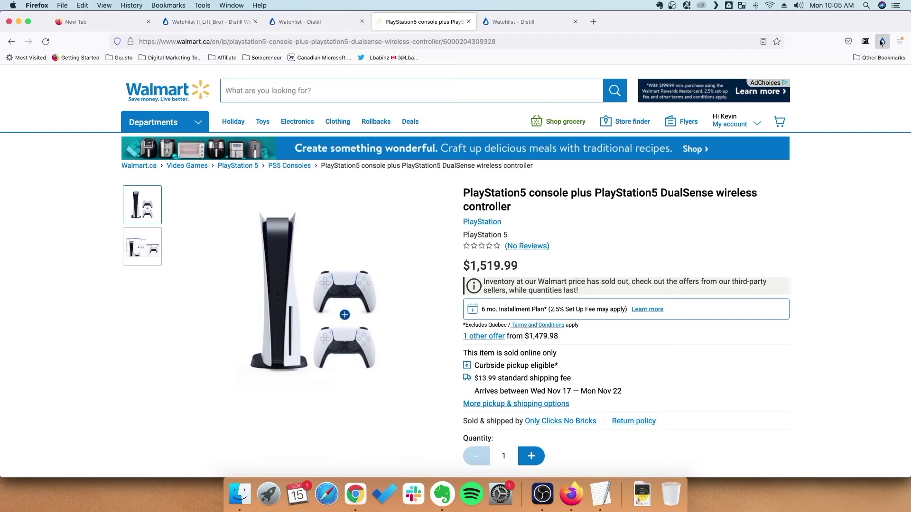
{"action": "left_click", "coordinate": [671, 87]}
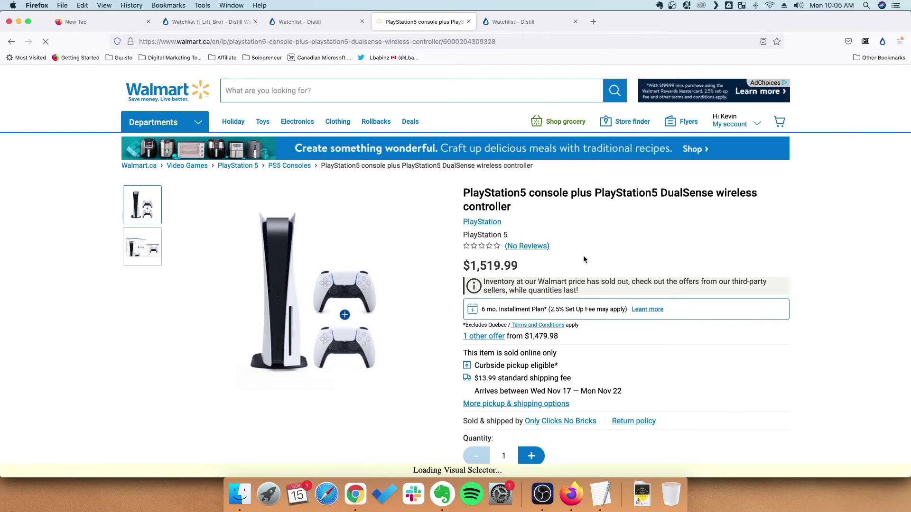
{"action": "left_click", "coordinate": [487, 268]}
{"action": "left_click", "coordinate": [838, 471]}
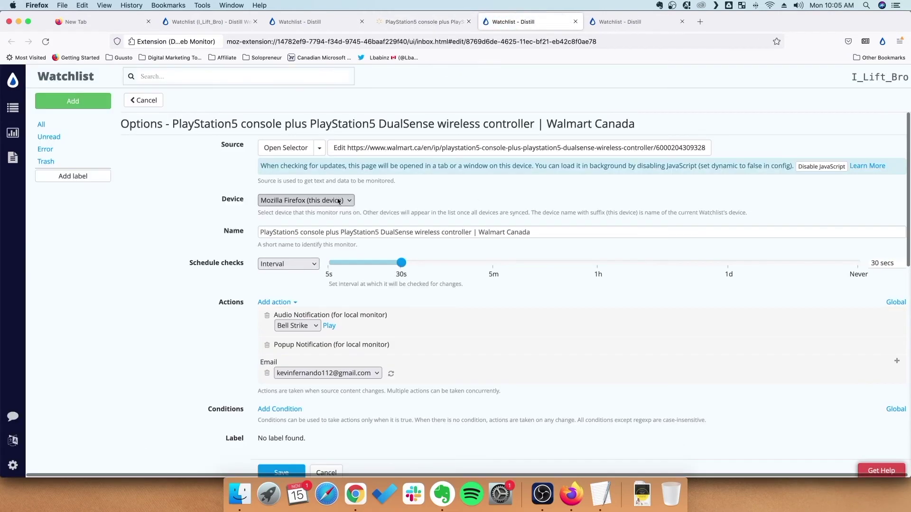
- Add the condition that added text has number less than 800 to the Walmart price monitor and save it
{"action": "scroll", "coordinate": [522, 358], "scroll_direction": "down", "scroll_amount": 2}
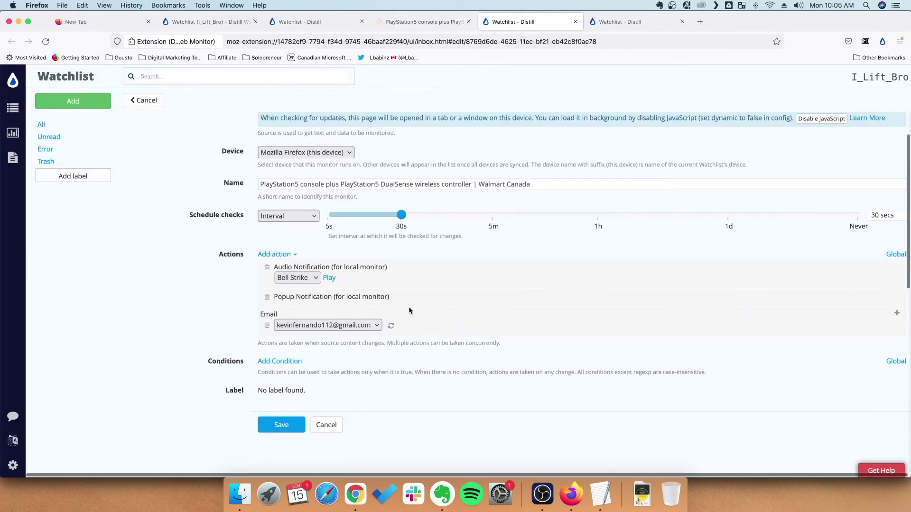
{"action": "left_click", "coordinate": [273, 363]}
{"action": "scroll", "coordinate": [457, 374], "scroll_direction": "down", "scroll_amount": 3}
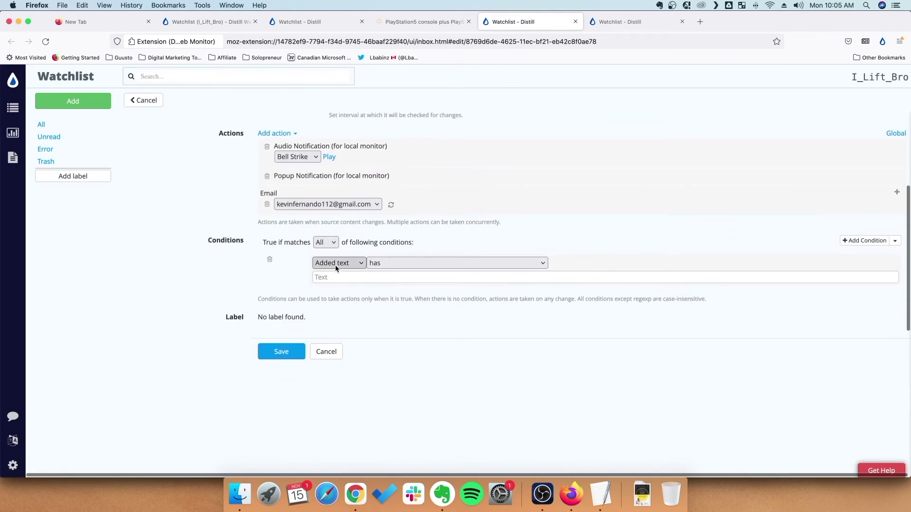
{"action": "left_click", "coordinate": [407, 262]}
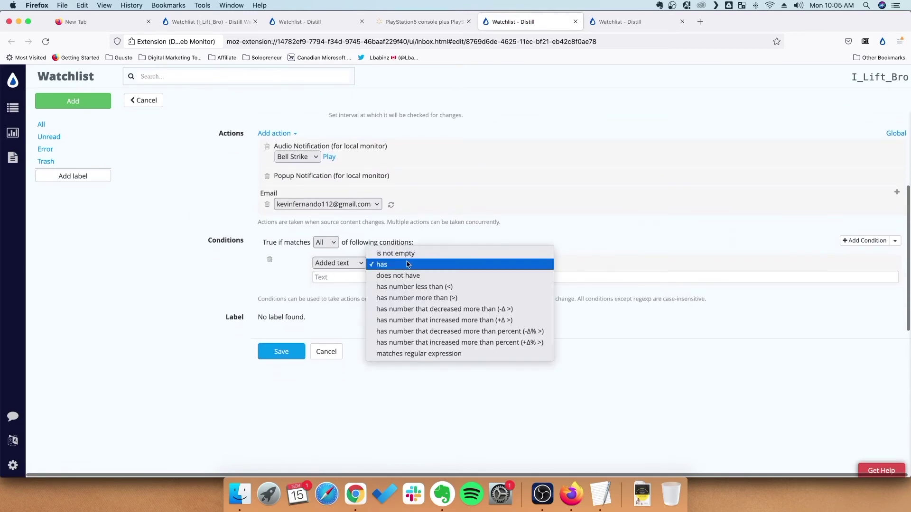
{"action": "left_click", "coordinate": [465, 289]}
{"action": "left_click", "coordinate": [338, 279]}
{"action": "type", "text": "800"}
{"action": "left_click", "coordinate": [285, 353]}
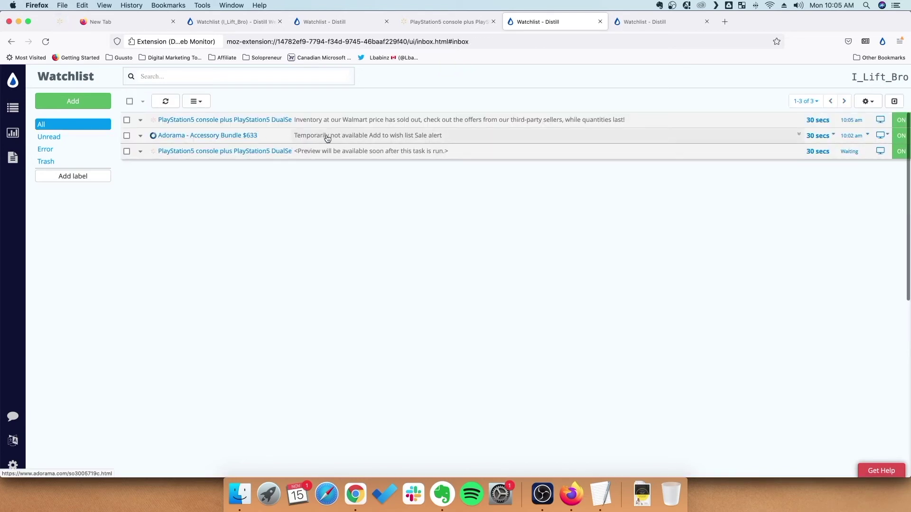
- View the Walmart product page from the watchlist and move the Walmart price monitor to the trash
{"action": "left_click", "coordinate": [275, 120]}
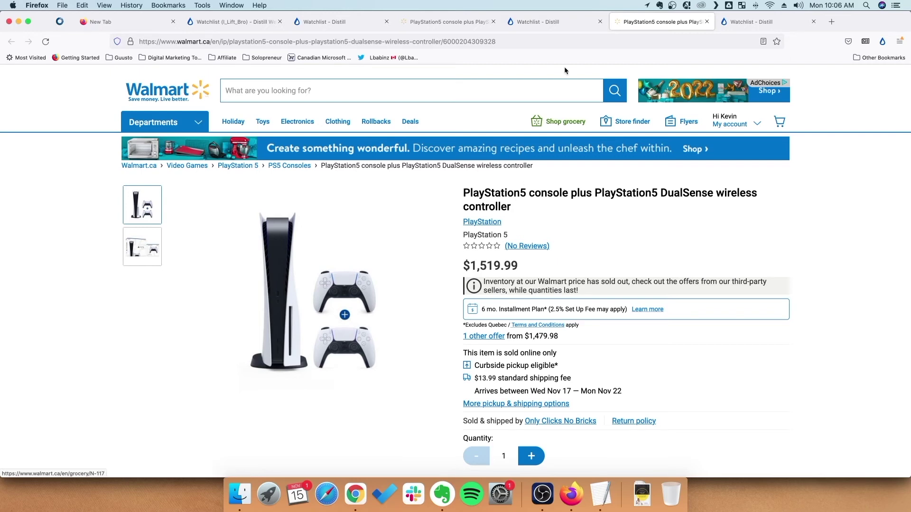
{"action": "left_click", "coordinate": [559, 20]}
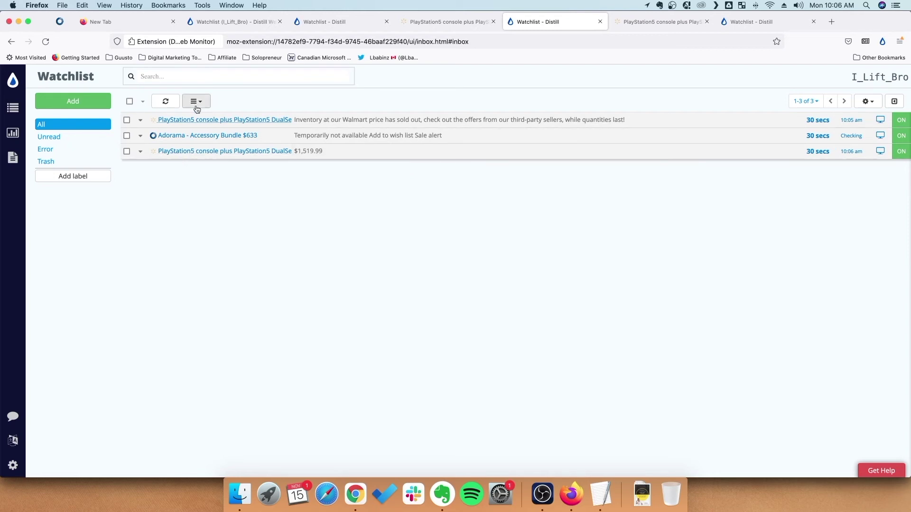
{"action": "left_click", "coordinate": [127, 151]}
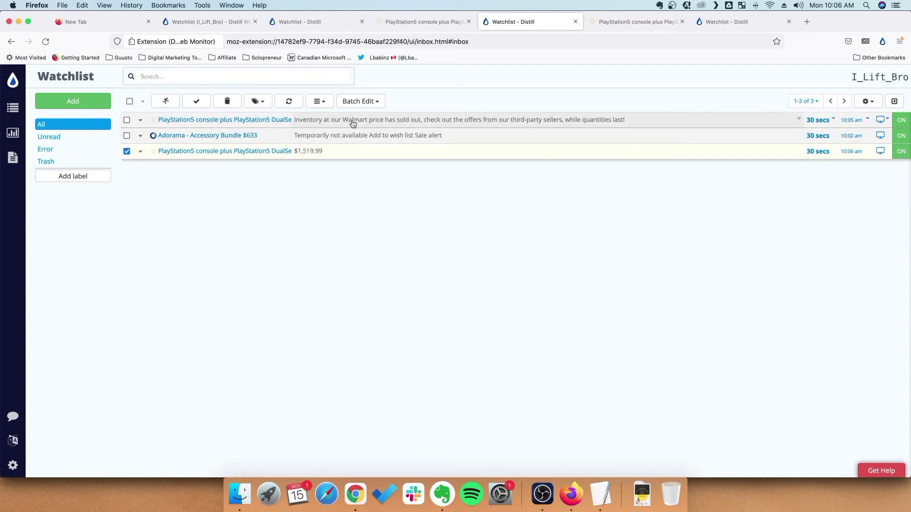
{"action": "left_click", "coordinate": [227, 101]}
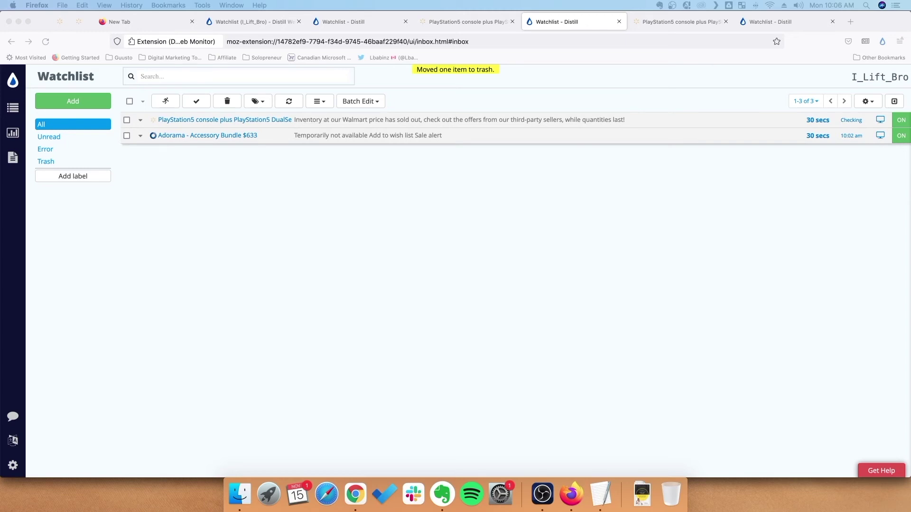
{"action": "left_click", "coordinate": [519, 40]}
{"action": "type", "text": "https://www.bhphotovideo.com/c/product/1595083-REG/sony_3005718_playstation_5_gaming_console.html"}
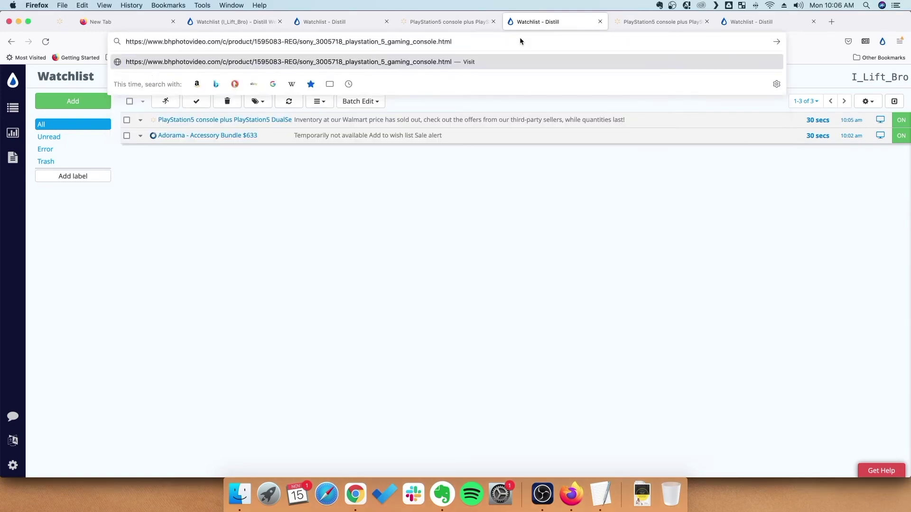
{"action": "key", "text": "Return"}
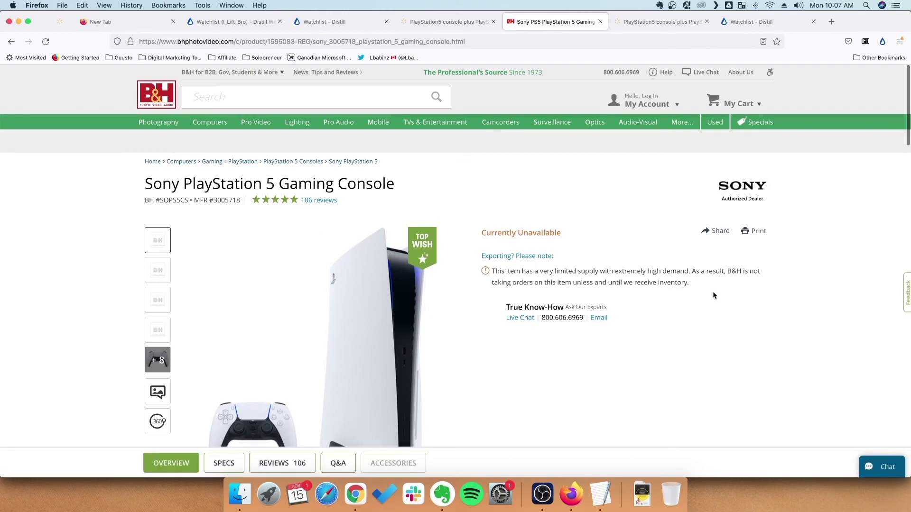
{"action": "scroll", "coordinate": [717, 311], "scroll_direction": "down", "scroll_amount": 1}
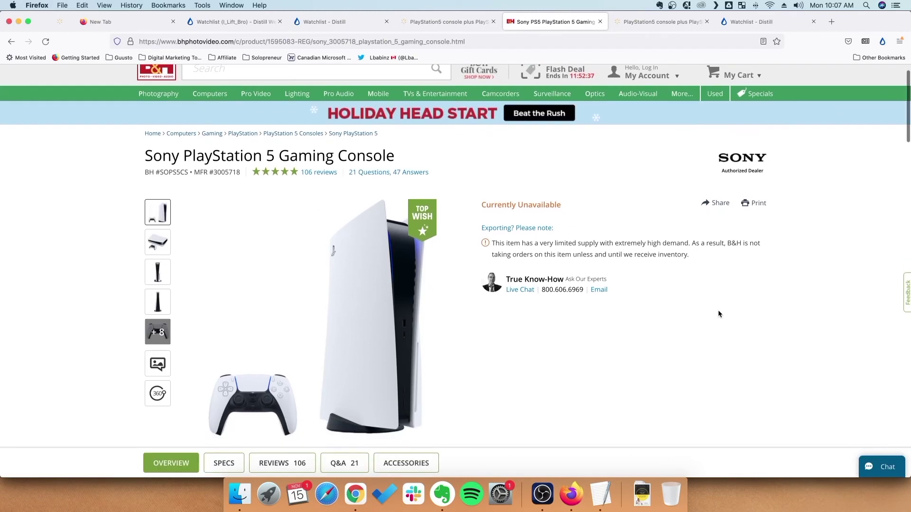
- Select the Currently Unavailable notice on the B&H page with Distill's element selector and save the selection as a monitor
{"action": "left_click", "coordinate": [882, 41]}
{"action": "left_click", "coordinate": [649, 89]}
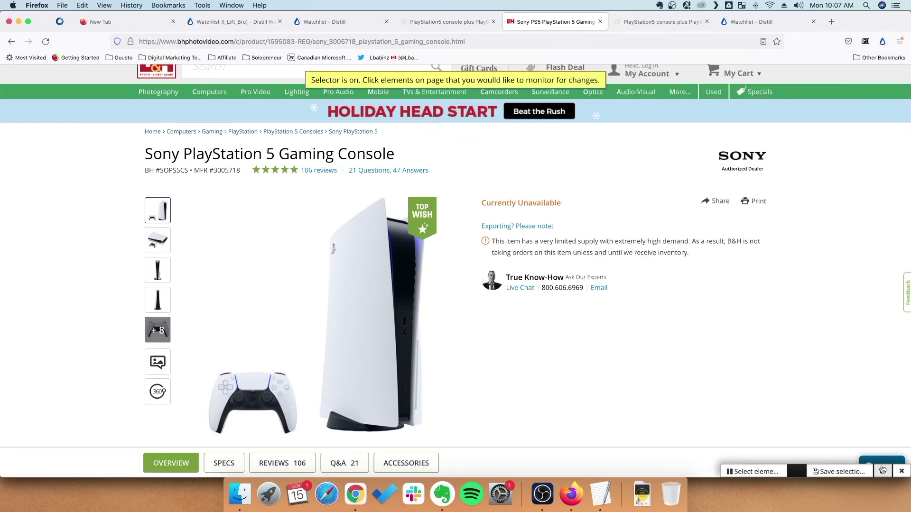
{"action": "left_click", "coordinate": [882, 471]}
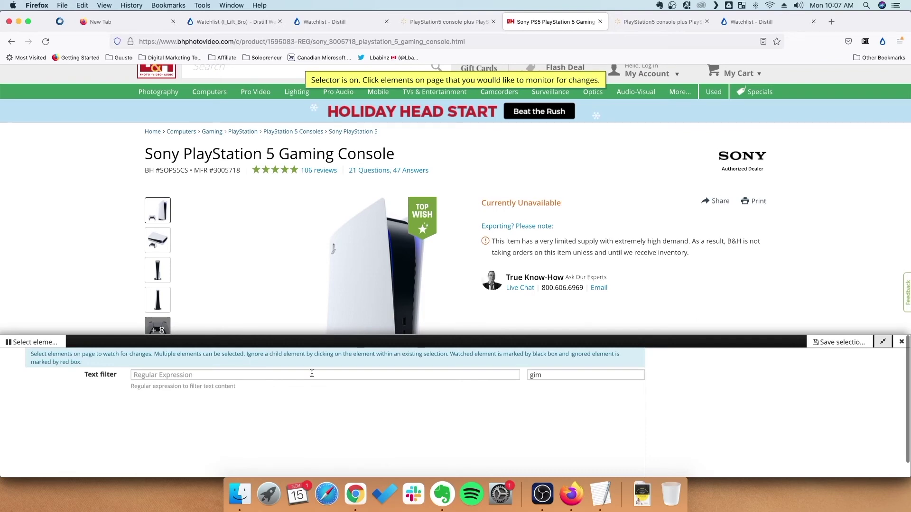
{"action": "left_click", "coordinate": [522, 202]}
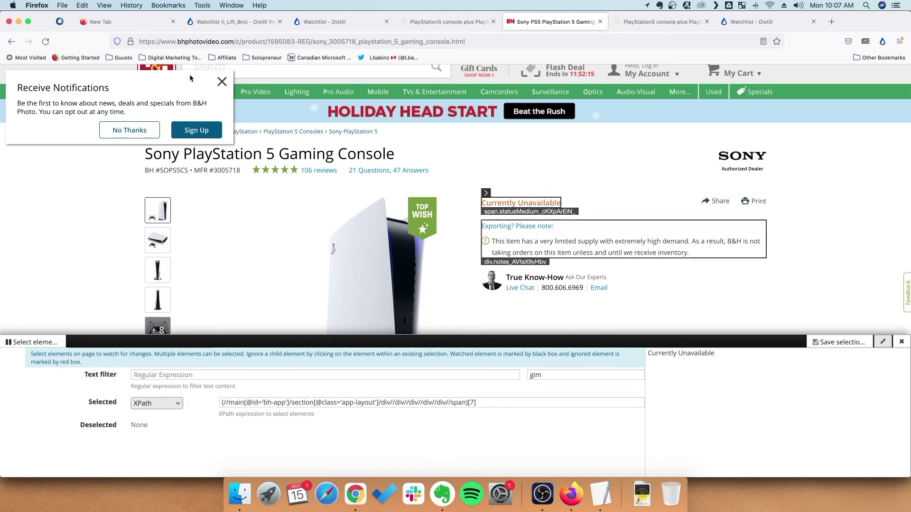
{"action": "left_click", "coordinate": [838, 342]}
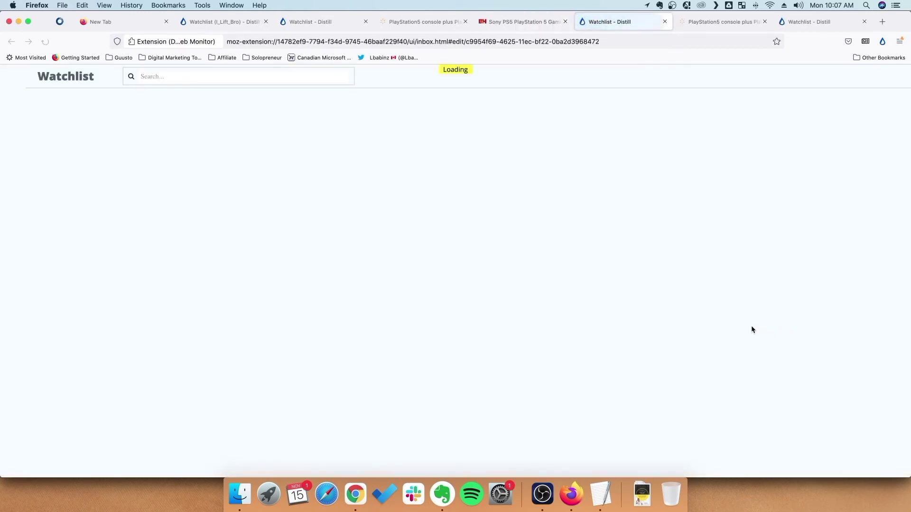
- Review the B&H PlayStation 5 monitor's options and save the monitor
{"action": "scroll", "coordinate": [499, 267], "scroll_direction": "down", "scroll_amount": 2}
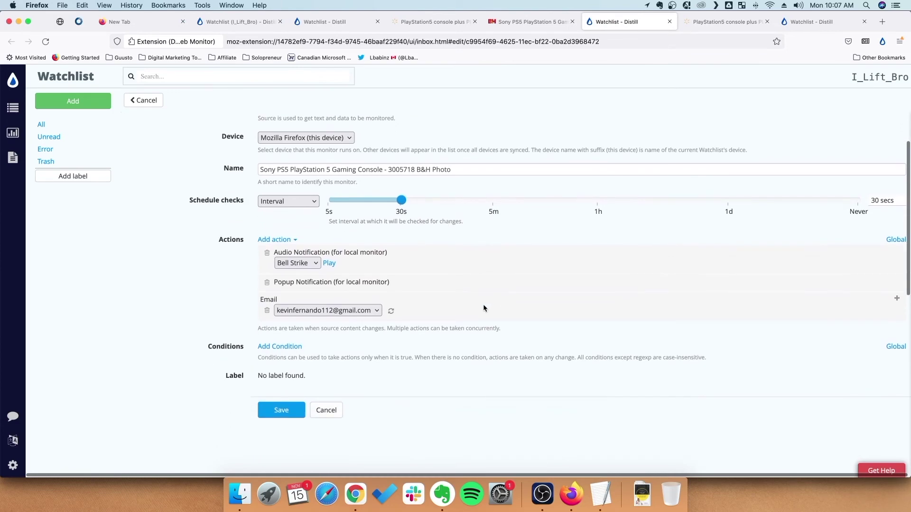
{"action": "scroll", "coordinate": [362, 299], "scroll_direction": "up", "scroll_amount": 2}
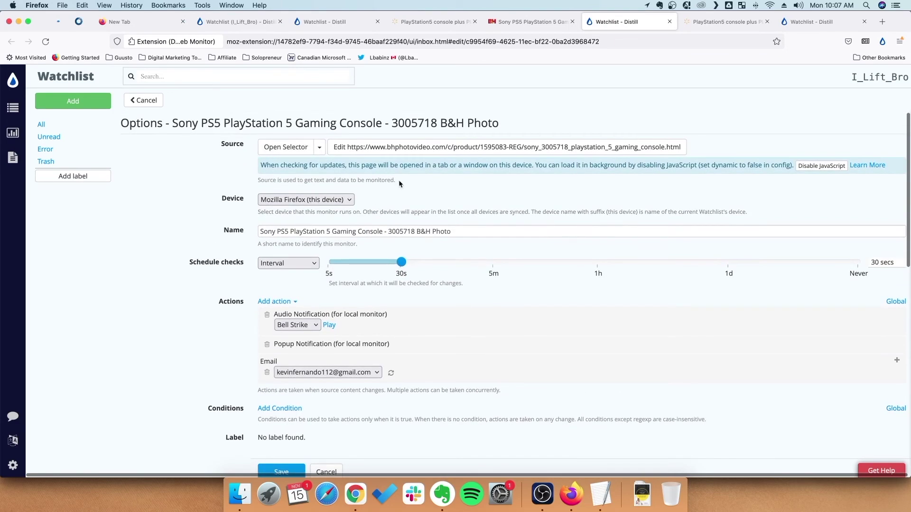
{"action": "scroll", "coordinate": [356, 296], "scroll_direction": "down", "scroll_amount": 5}
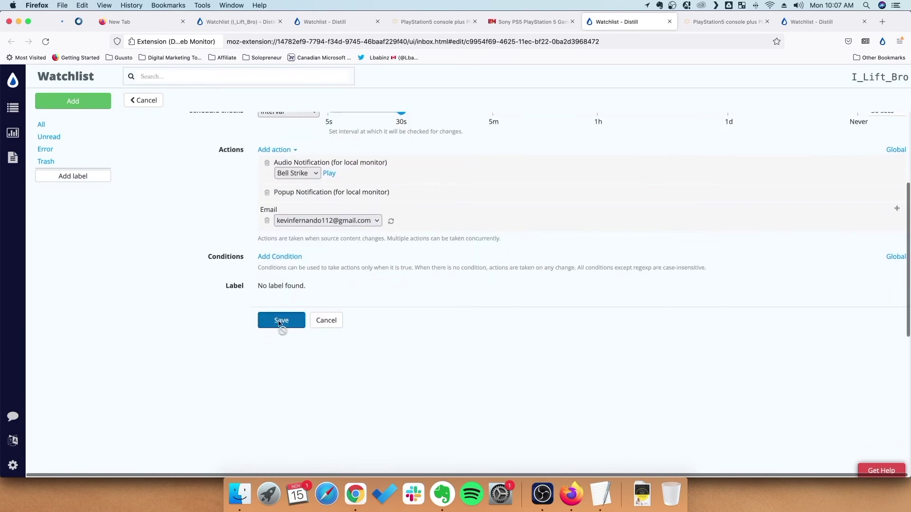
{"action": "left_click", "coordinate": [281, 321]}
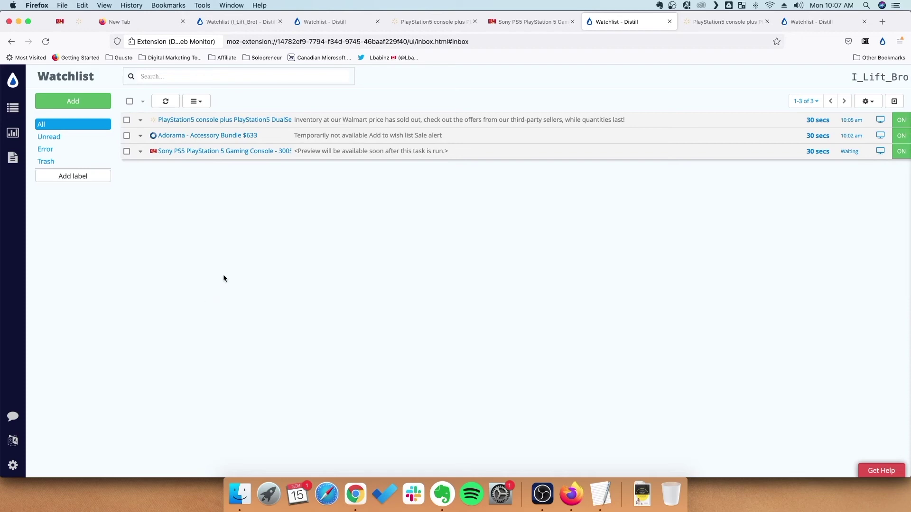
- Load bestbuy.ca in the browser tab that holds the Walmart product page opened from the watchlist
{"action": "left_click", "coordinate": [721, 23]}
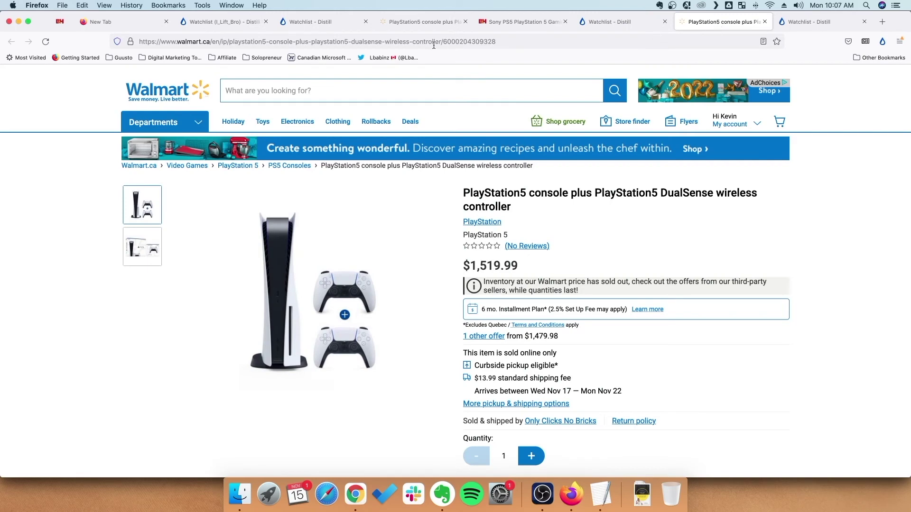
{"action": "left_click", "coordinate": [432, 41]}
{"action": "type", "text": "bestbuy.ca/"}
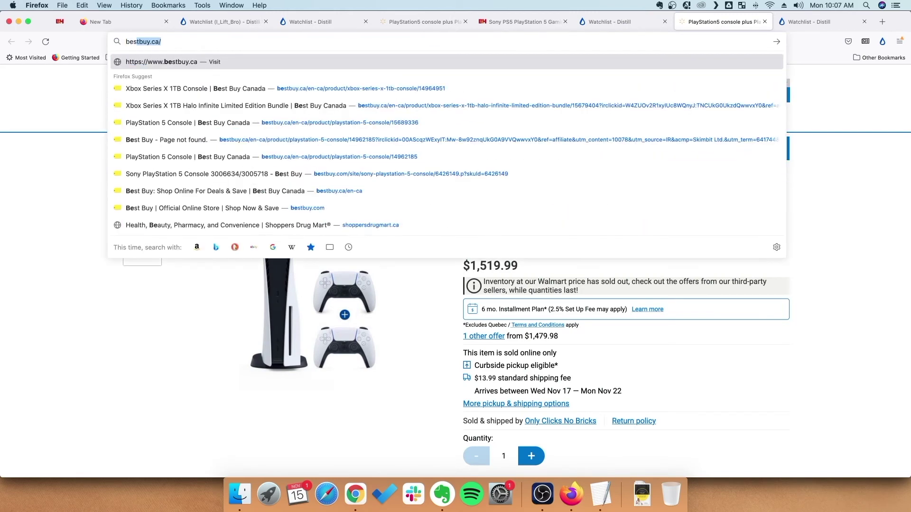
{"action": "key", "text": "Return"}
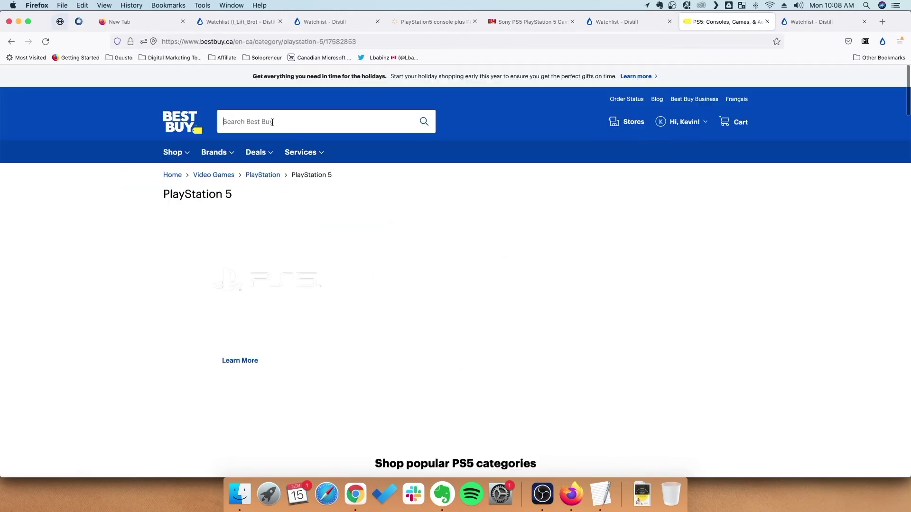
- Search Best Buy for "xbox series x" and open the Xbox Series X 1TB Halo Infinite Limited Edition Bundle page
{"action": "type", "text": "xbox series x"}
{"action": "key", "text": "Return"}
{"action": "scroll", "coordinate": [138, 206], "scroll_direction": "down", "scroll_amount": 3}
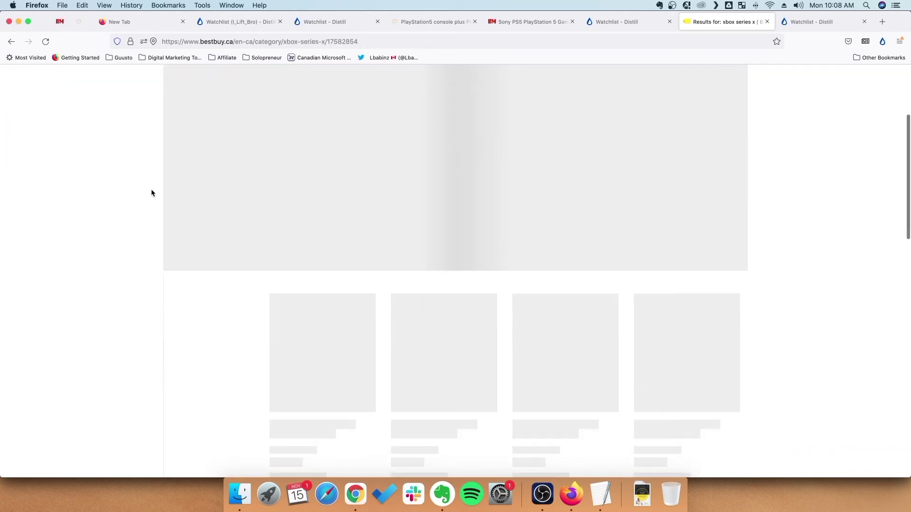
{"action": "scroll", "coordinate": [150, 189], "scroll_direction": "down", "scroll_amount": 5}
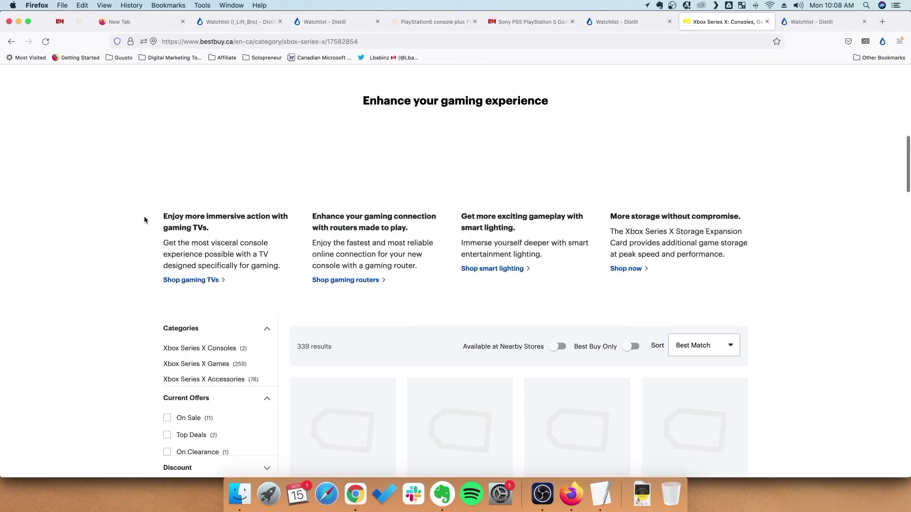
{"action": "scroll", "coordinate": [147, 217], "scroll_direction": "down", "scroll_amount": 3}
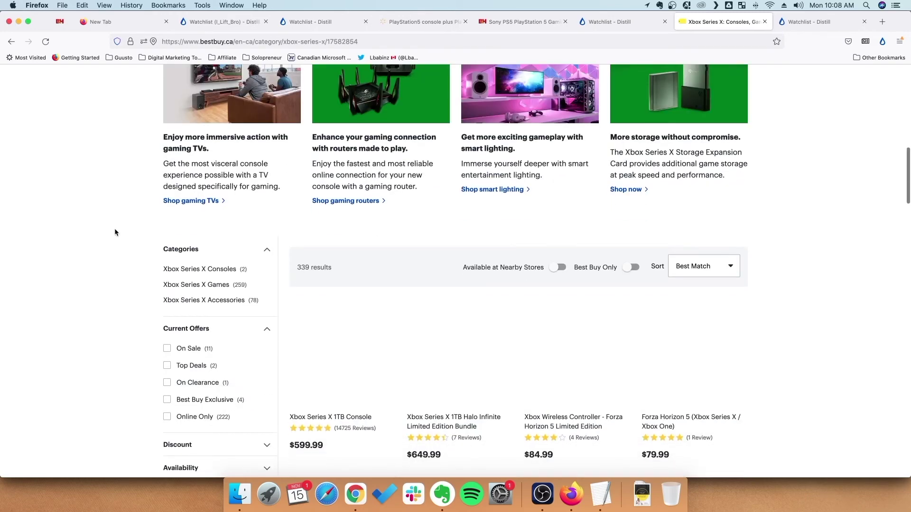
{"action": "scroll", "coordinate": [115, 229], "scroll_direction": "down", "scroll_amount": 3}
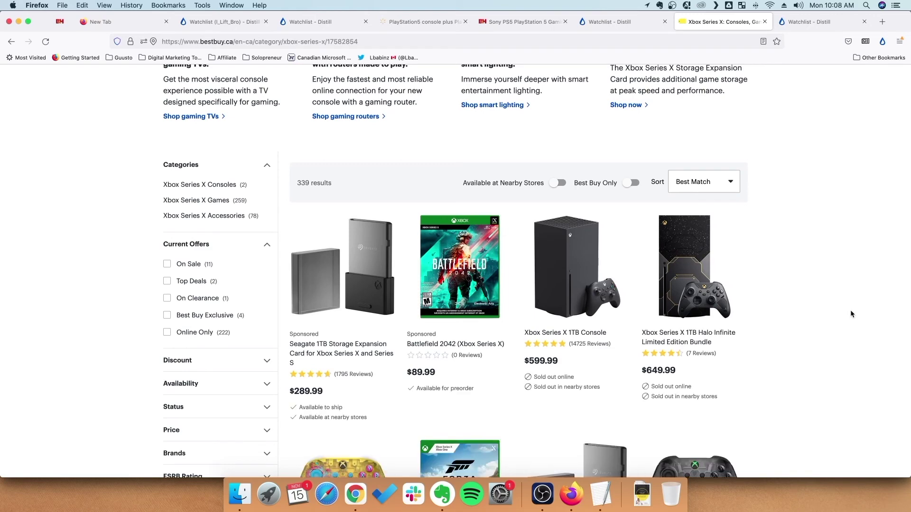
{"action": "scroll", "coordinate": [828, 319], "scroll_direction": "down", "scroll_amount": 3}
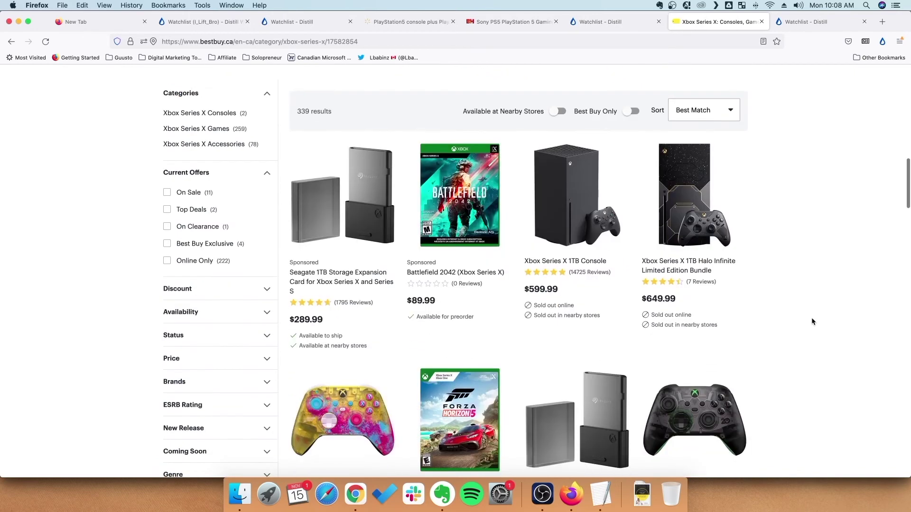
{"action": "left_click", "coordinate": [706, 220]}
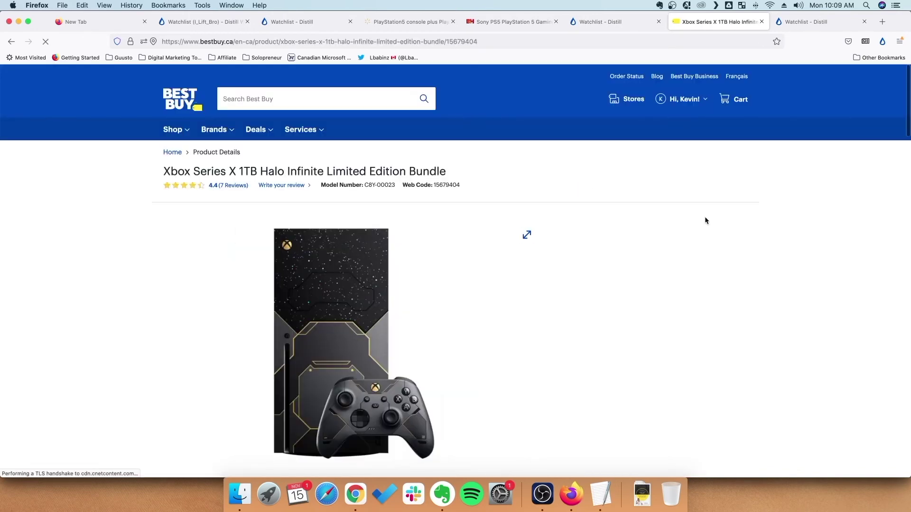
- Select the Sold out online notice on the Best Buy page with Distill's element selector and save it as a monitor
{"action": "scroll", "coordinate": [711, 303], "scroll_direction": "down", "scroll_amount": 1}
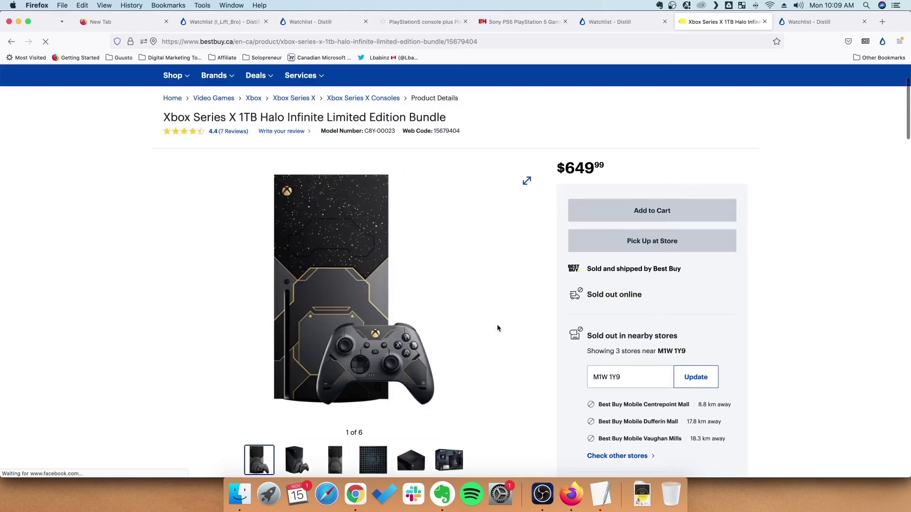
{"action": "left_click", "coordinate": [882, 41]}
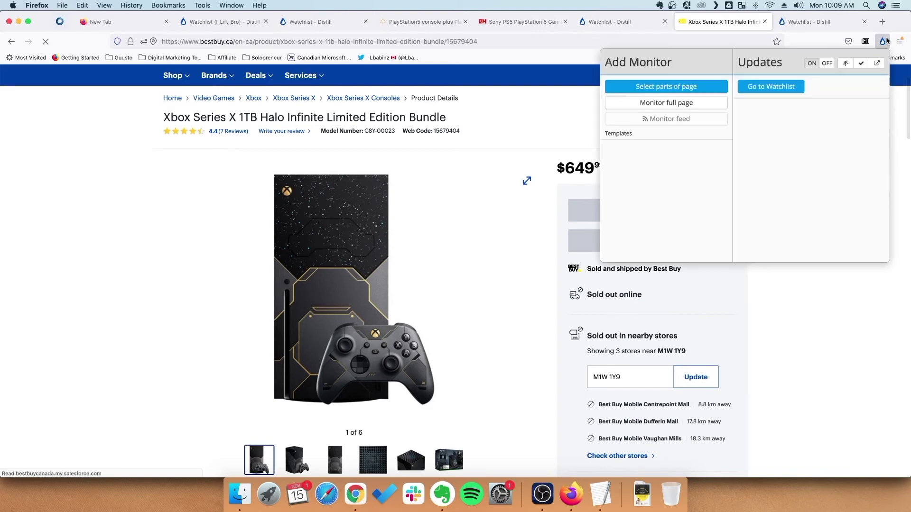
{"action": "left_click", "coordinate": [679, 89]}
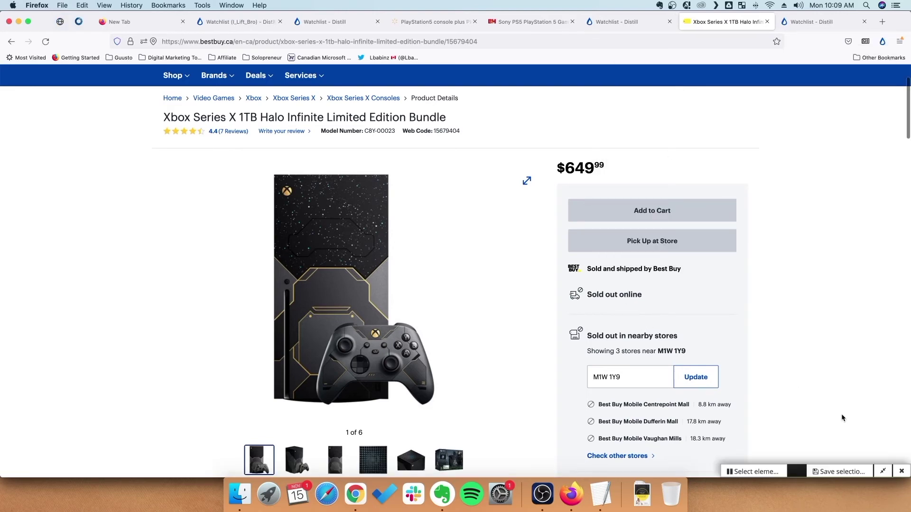
{"action": "left_click", "coordinate": [883, 471]}
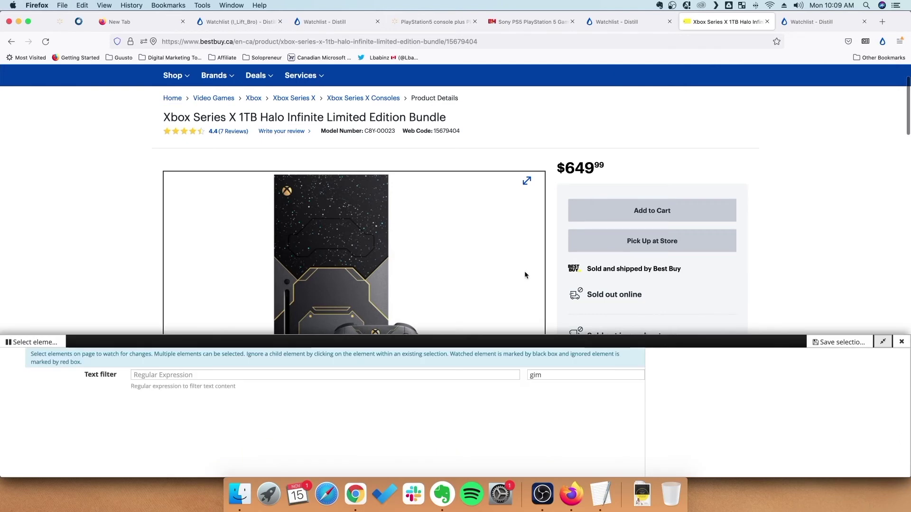
{"action": "left_click", "coordinate": [610, 293]}
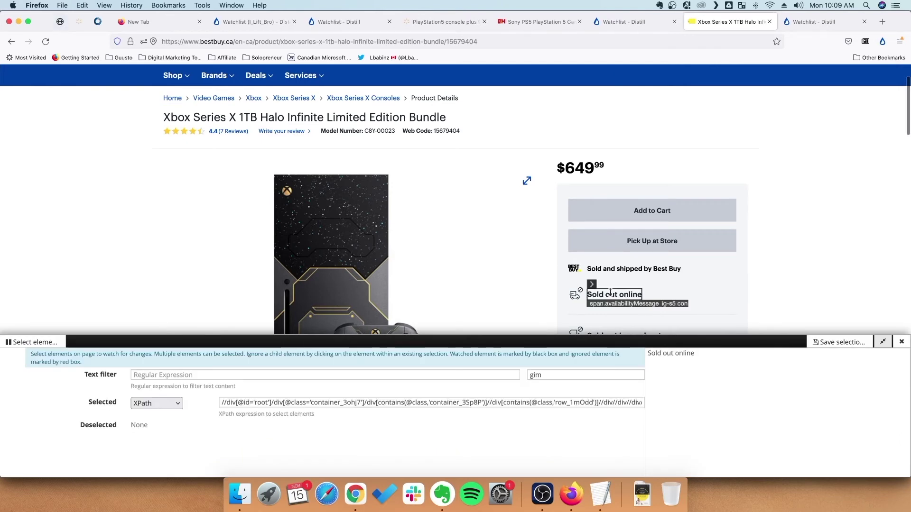
{"action": "left_click", "coordinate": [839, 342]}
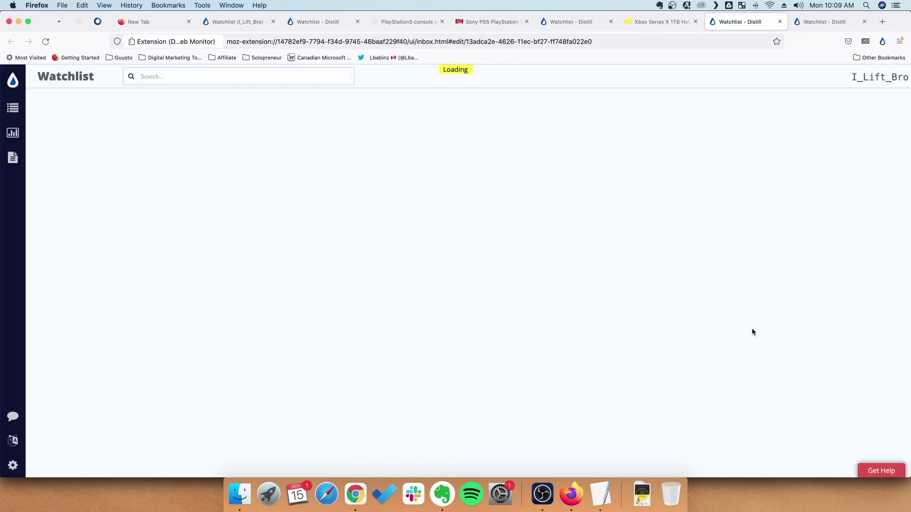
{"action": "left_click", "coordinate": [287, 471]}
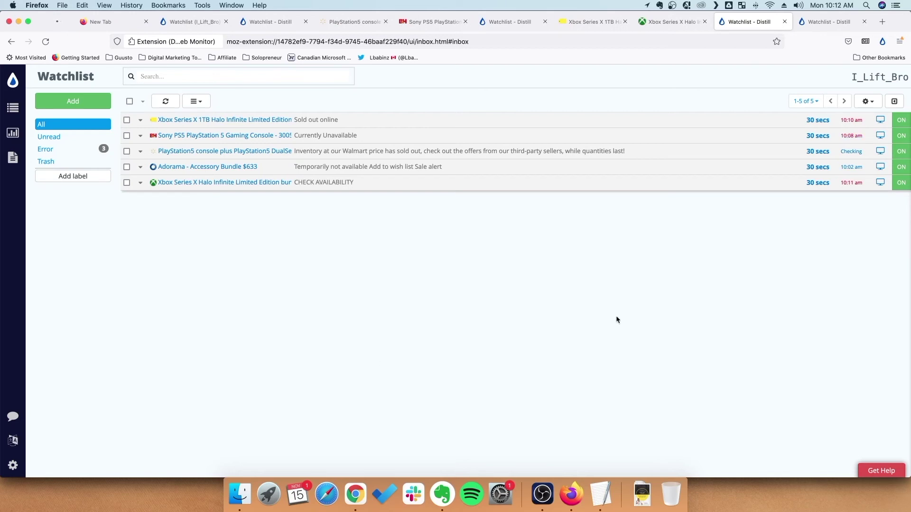
- Examine the check log of the Best Buy Xbox Series X monitor in the watchlist
{"action": "left_click", "coordinate": [852, 121]}
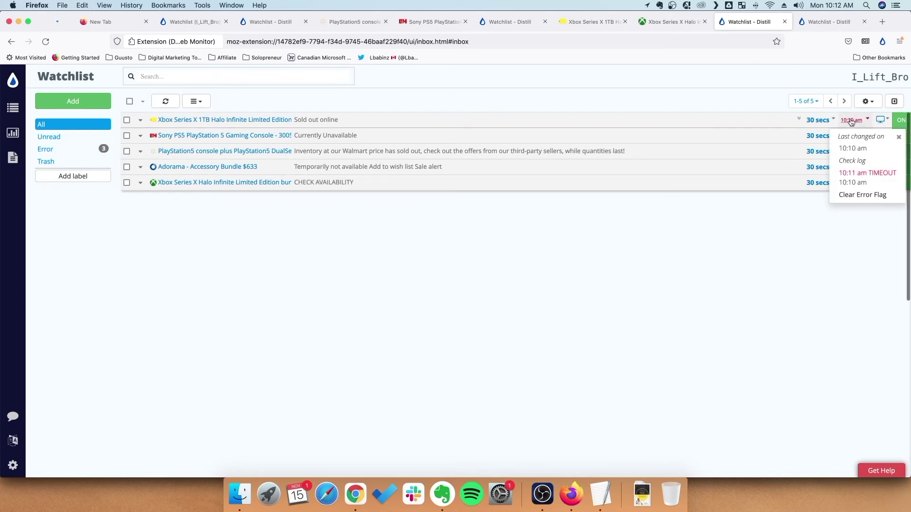
{"action": "left_click", "coordinate": [860, 175]}
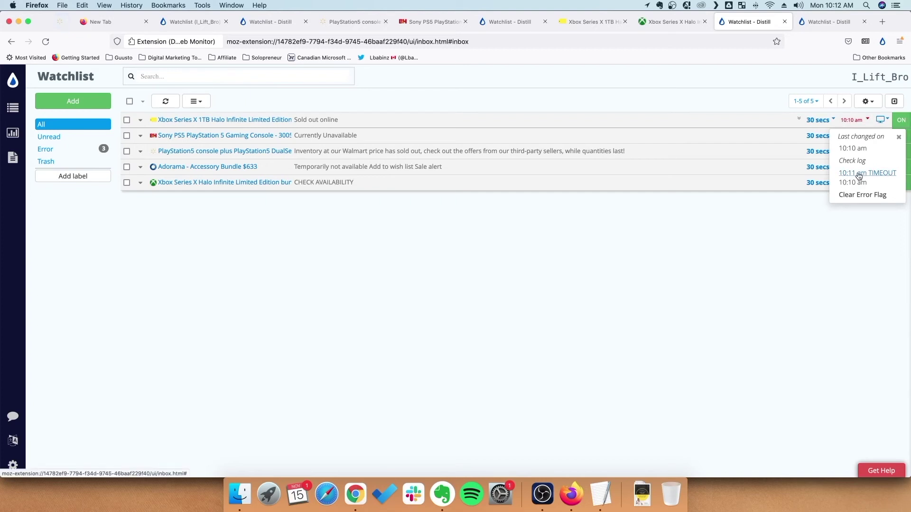
{"action": "left_click", "coordinate": [827, 243]}
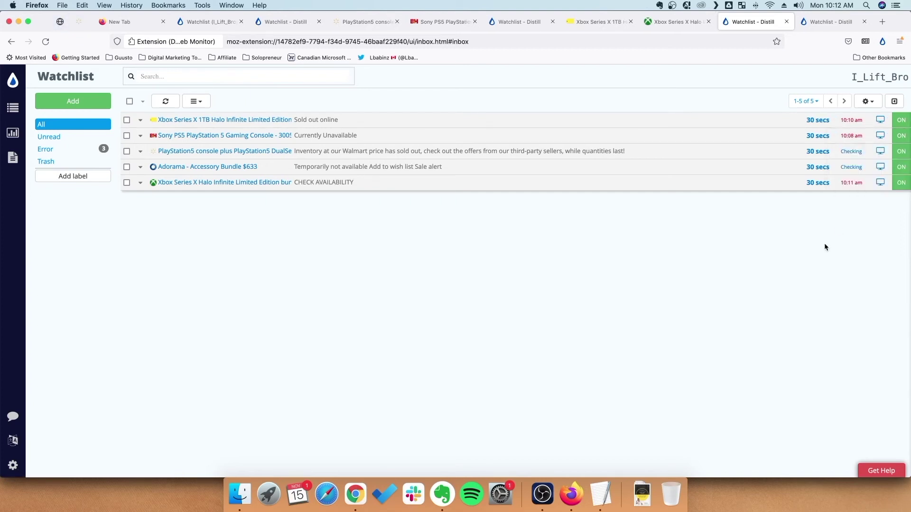
{"action": "left_click", "coordinate": [858, 120]}
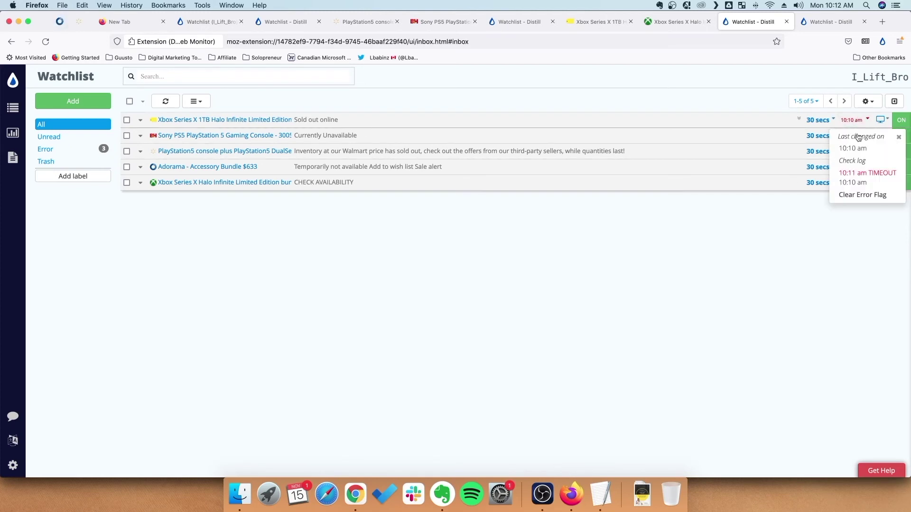
{"action": "left_click", "coordinate": [839, 254]}
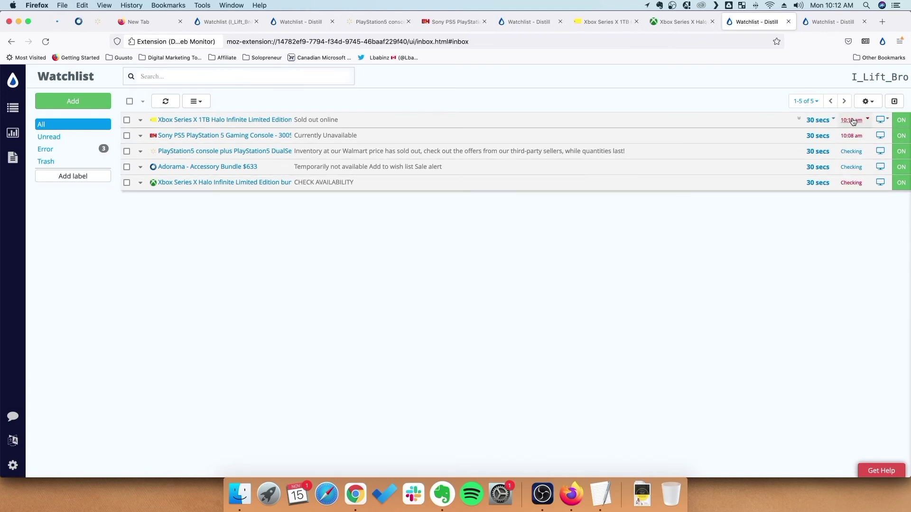
{"action": "left_click", "coordinate": [852, 121]}
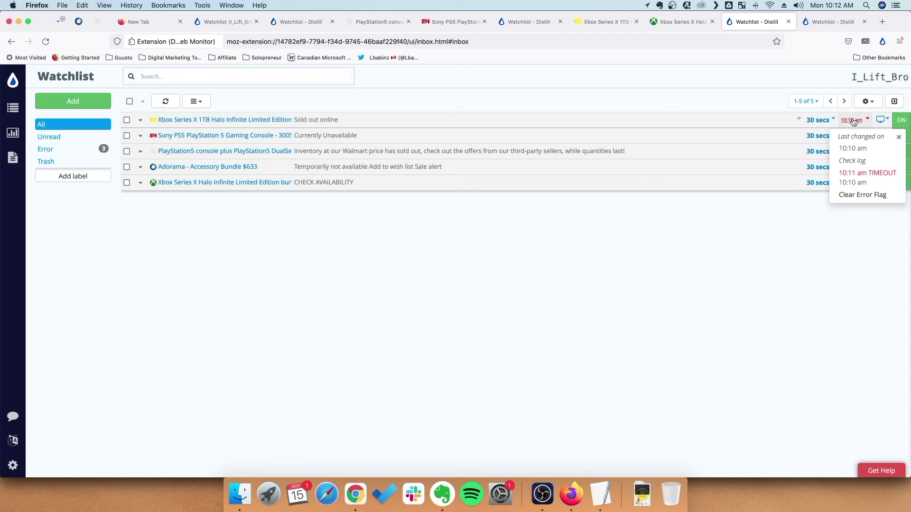
{"action": "left_click", "coordinate": [849, 277]}
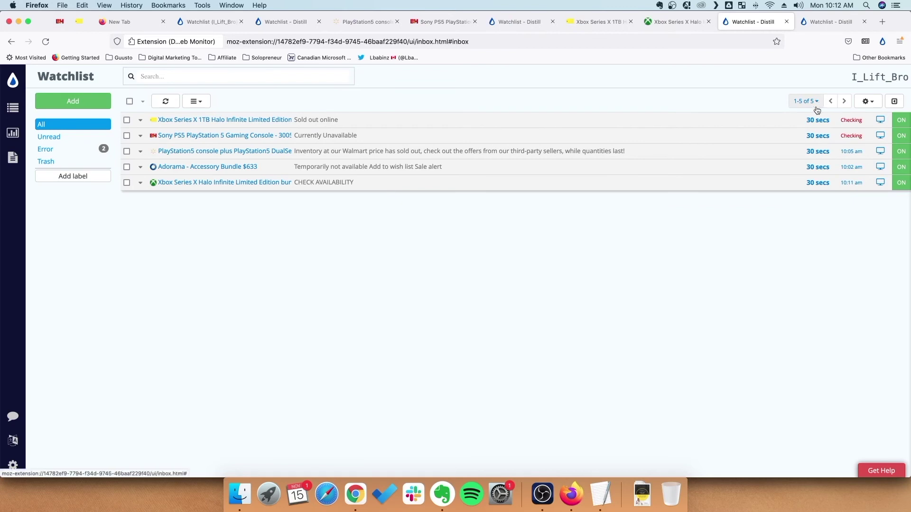
- View the account options on the Best Buy Xbox page opened from the watchlist, and return to the monitor.distill.io watchlist
{"action": "left_click", "coordinate": [227, 120]}
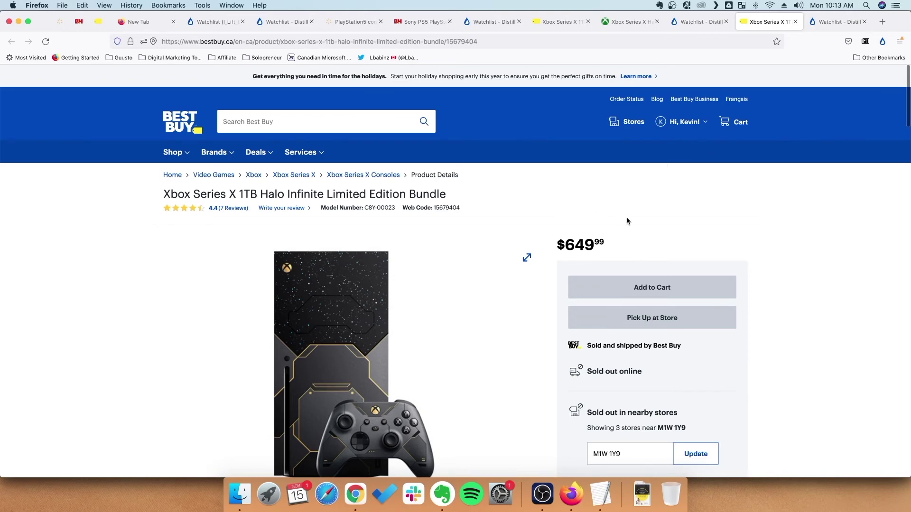
{"action": "left_click", "coordinate": [684, 126]}
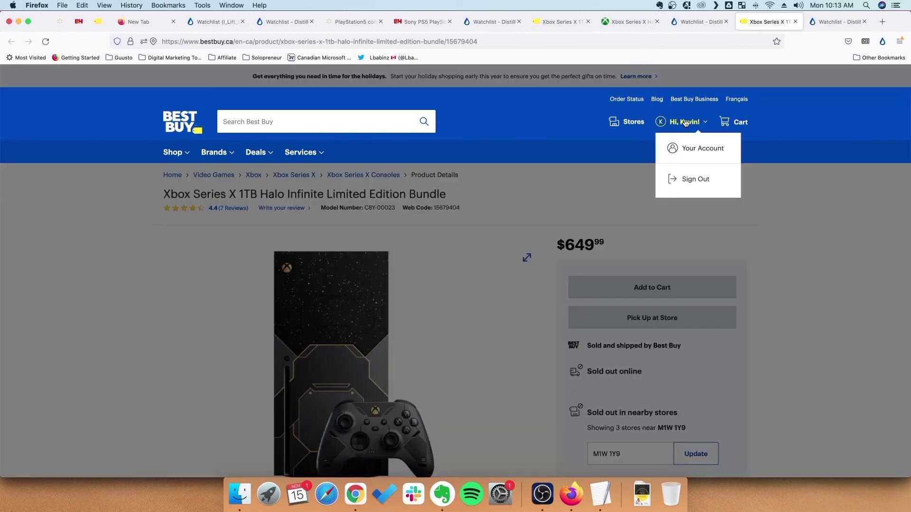
{"action": "left_click", "coordinate": [684, 126]}
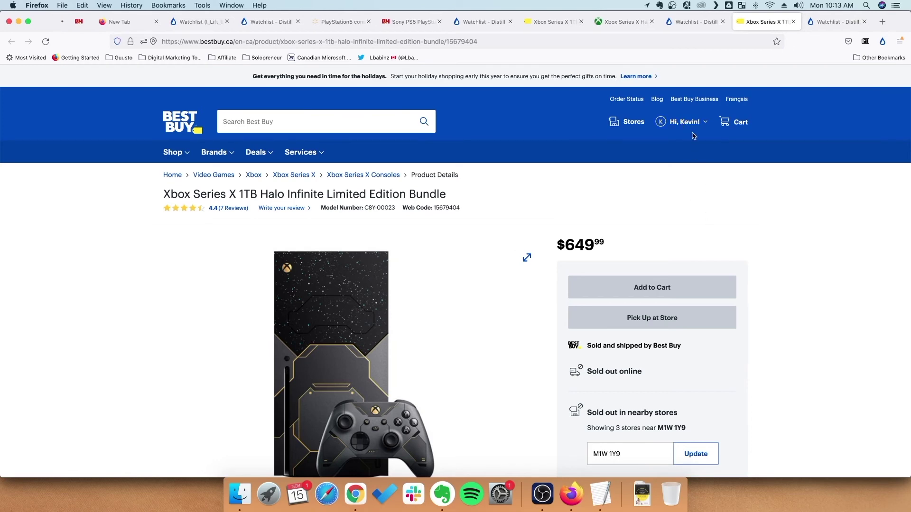
{"action": "left_click", "coordinate": [197, 22]}
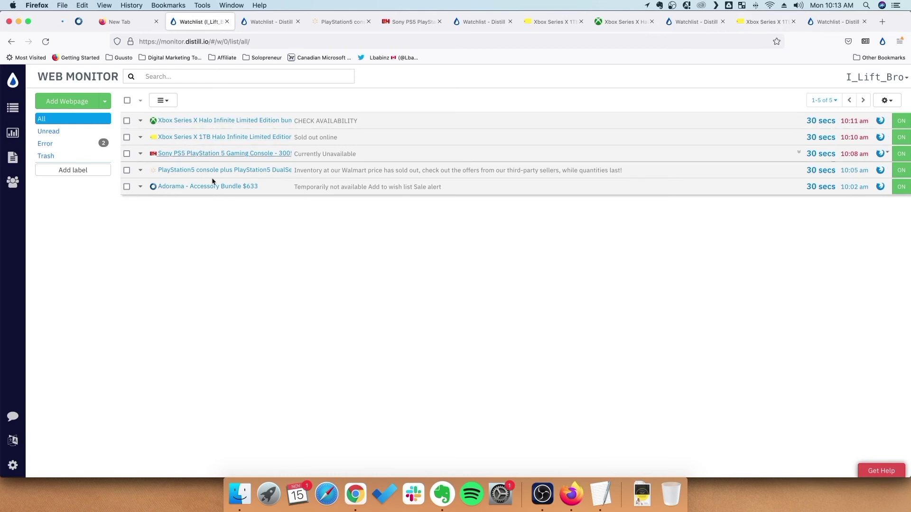